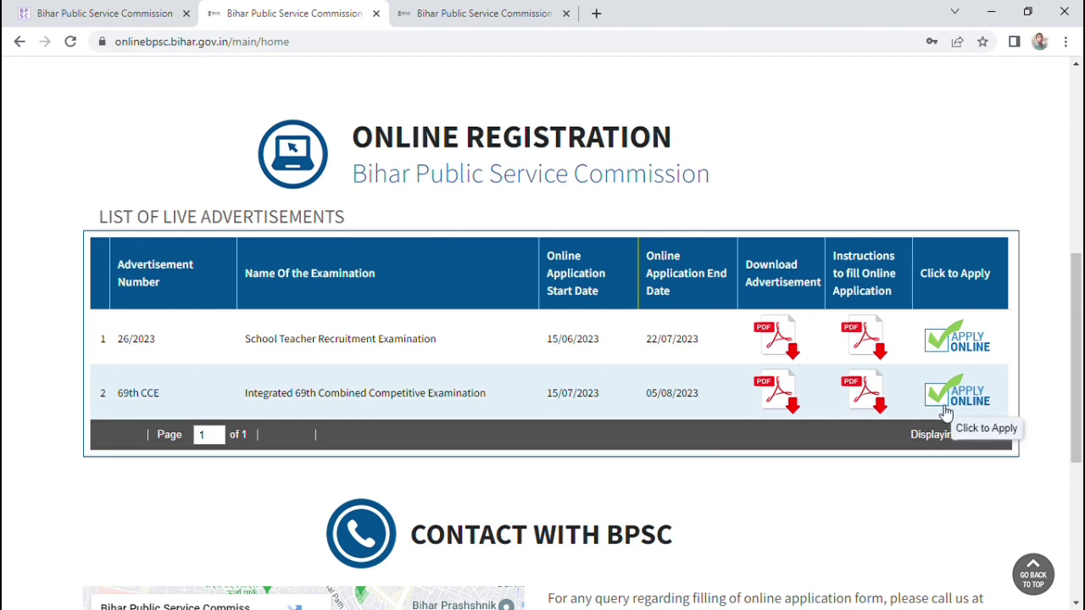
Step: Open the online application instructions for the Integrated 69th Combined Competitive Examination and read through the document
{"action": "left_click", "coordinate": [859, 387]}
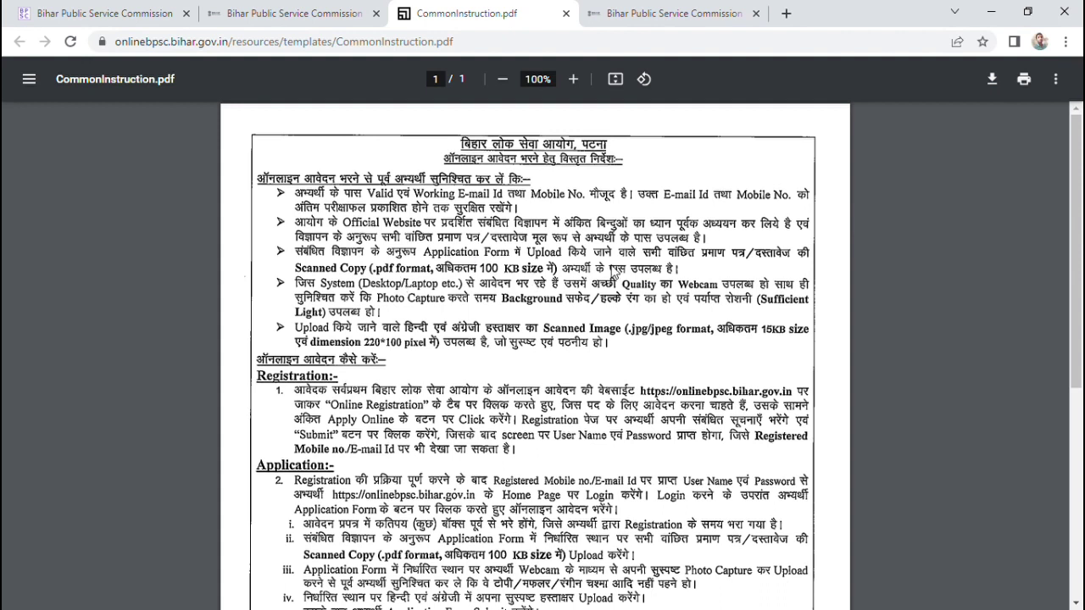
{"action": "left_click", "coordinate": [621, 269]}
{"action": "left_click", "coordinate": [504, 350]}
{"action": "scroll", "coordinate": [909, 310], "scroll_direction": "down", "scroll_amount": 4}
{"action": "scroll", "coordinate": [909, 310], "scroll_direction": "down", "scroll_amount": 1}
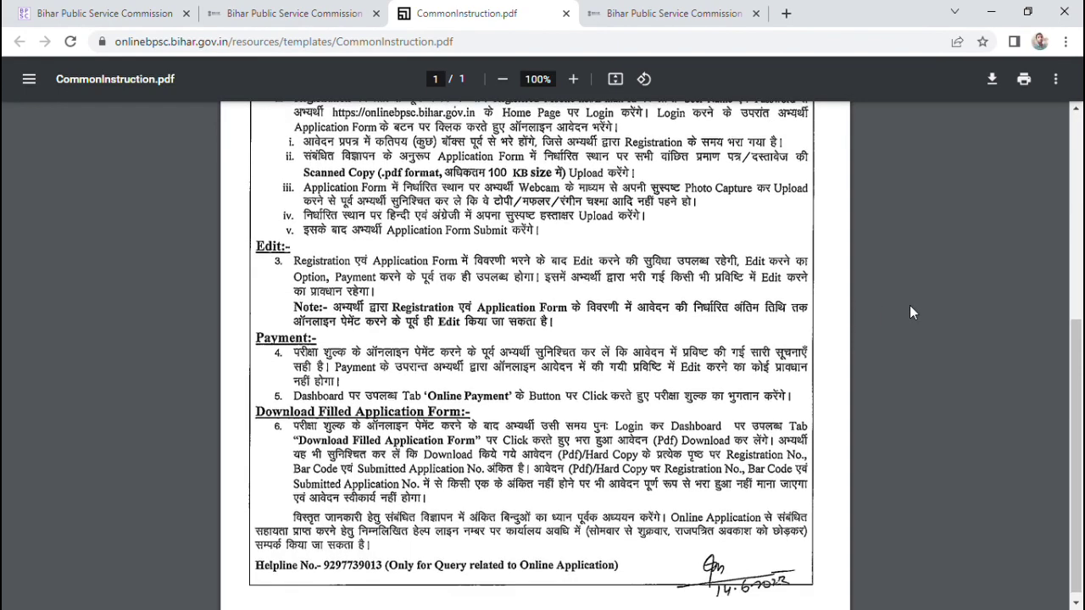
{"action": "scroll", "coordinate": [909, 312], "scroll_direction": "up", "scroll_amount": 3}
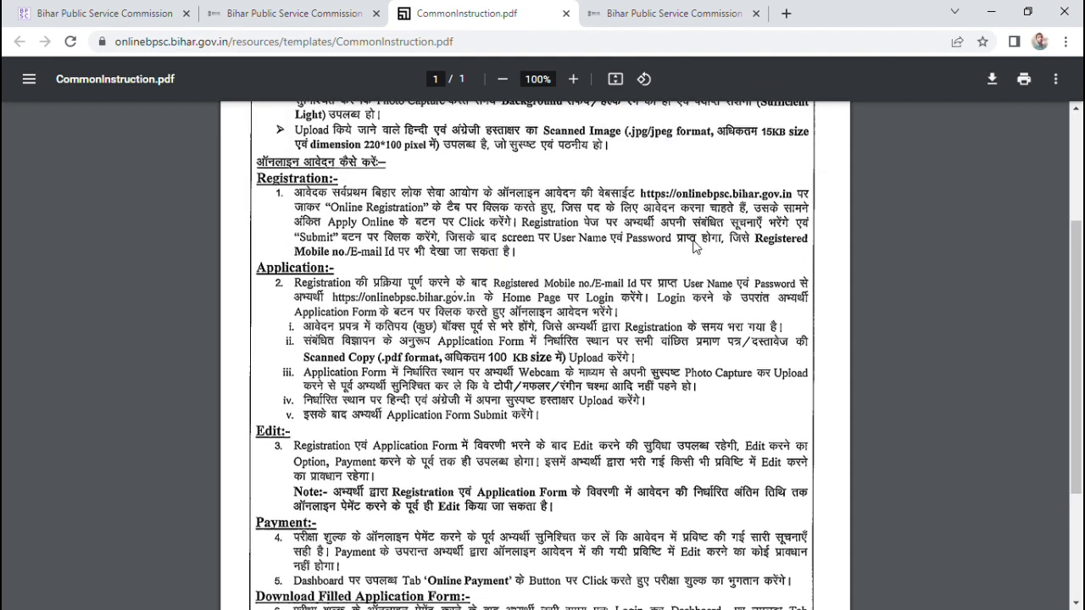
Step: Return to the list of live advertisements and open the online application form for the 69th CCE
{"action": "left_click", "coordinate": [321, 18]}
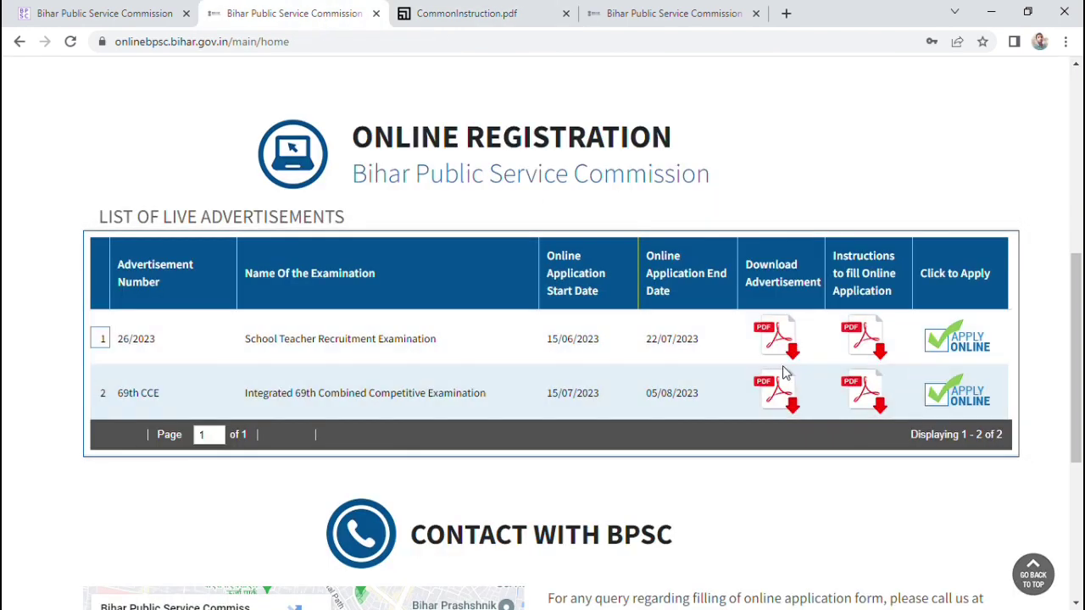
{"action": "left_click", "coordinate": [952, 397]}
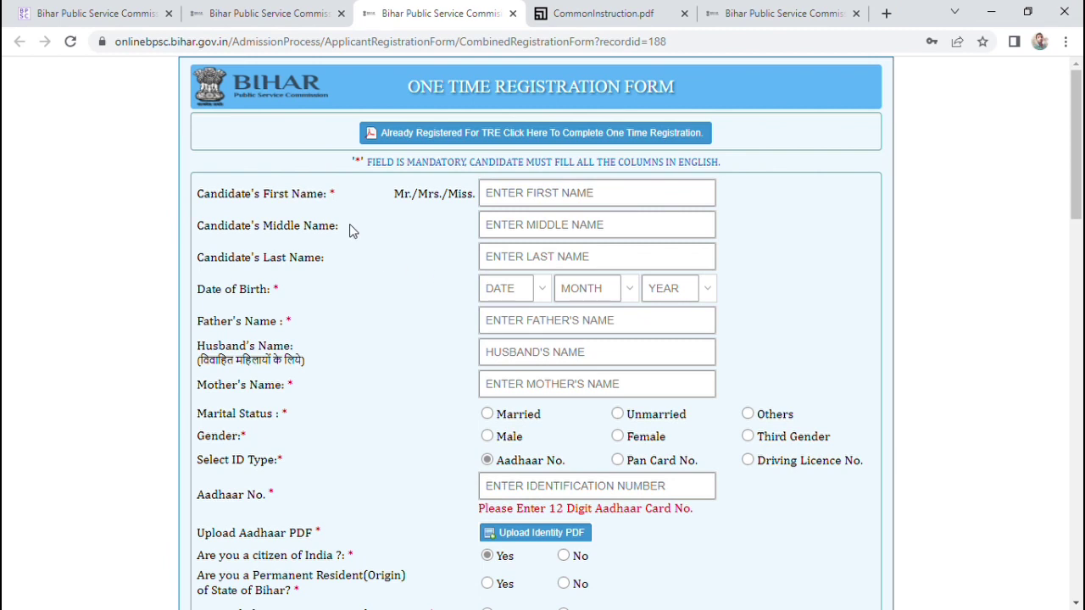
{"action": "left_click", "coordinate": [547, 201]}
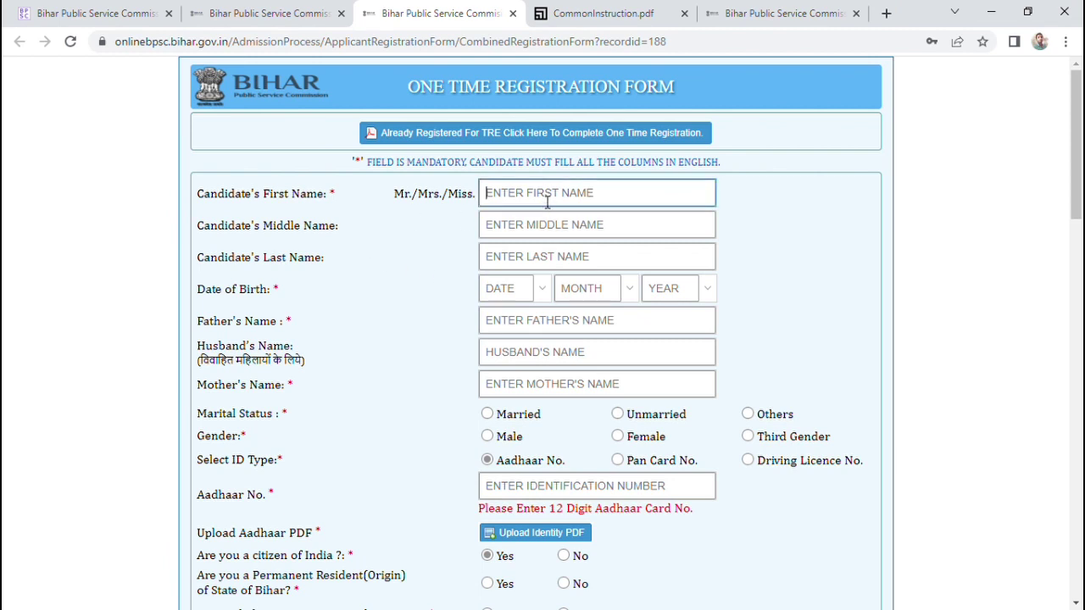
{"action": "left_click", "coordinate": [402, 238]}
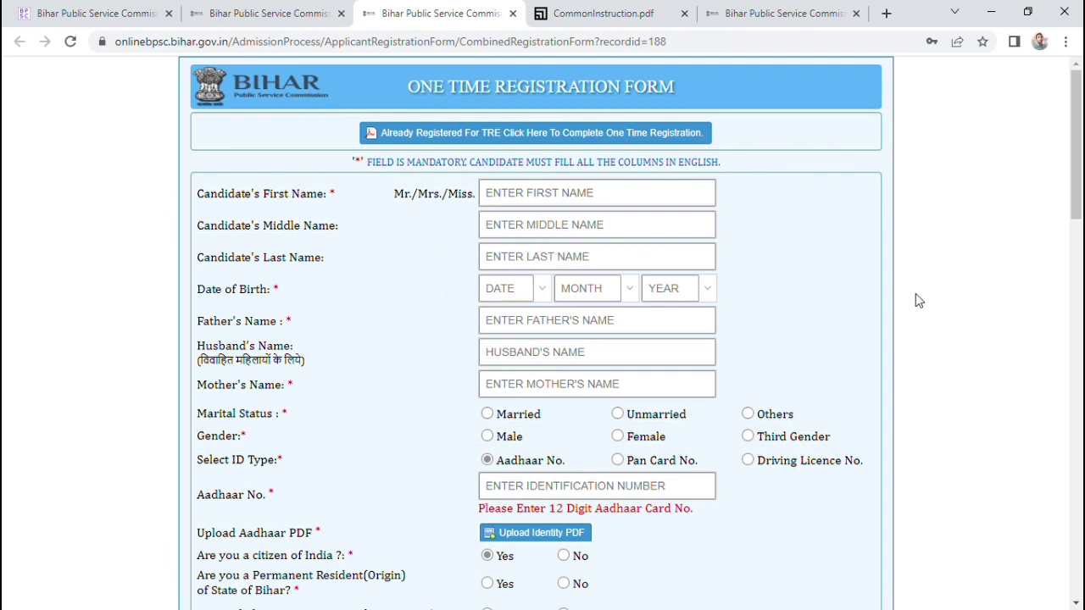
Step: Try the Pan Card No. and Driving Licence No. ID types, dismissing each fee declaration, and restore Aadhaar No
{"action": "scroll", "coordinate": [949, 303], "scroll_direction": "down", "scroll_amount": 1}
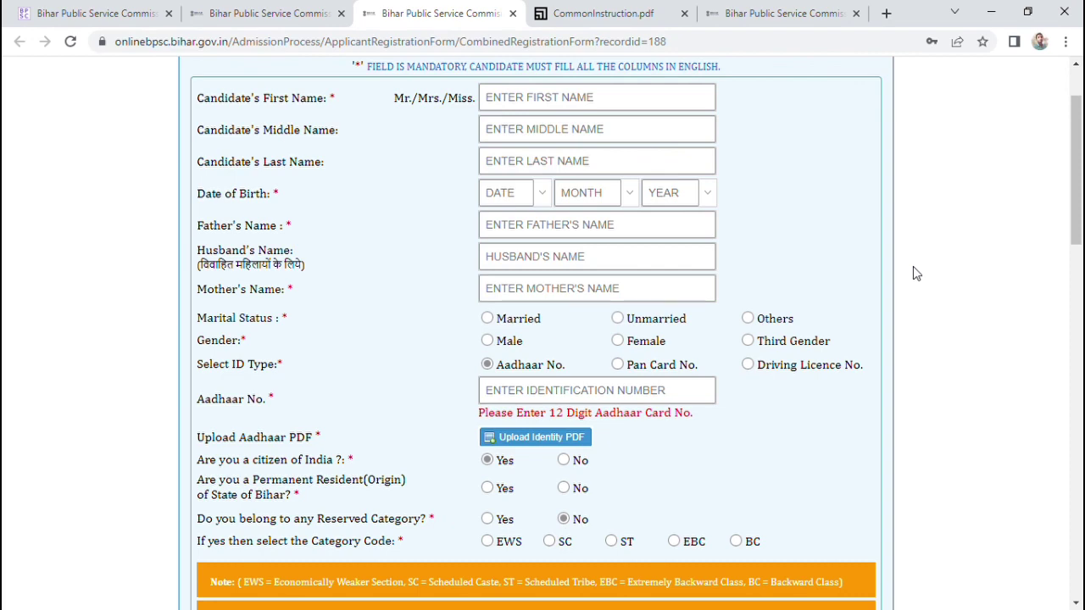
{"action": "scroll", "coordinate": [915, 271], "scroll_direction": "down", "scroll_amount": 1}
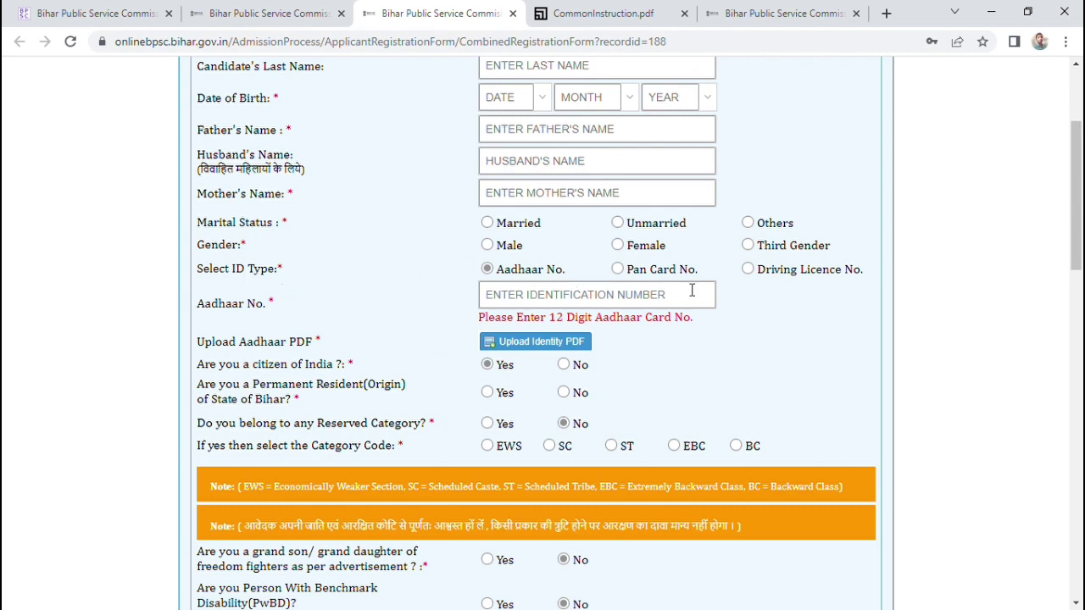
{"action": "left_click", "coordinate": [619, 271]}
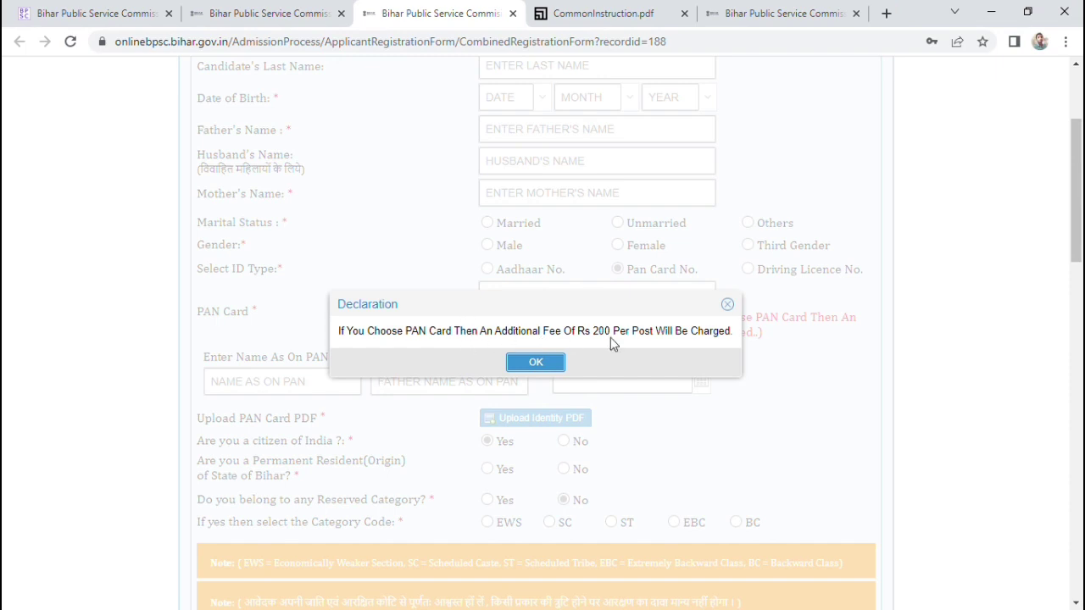
{"action": "left_click", "coordinate": [728, 305]}
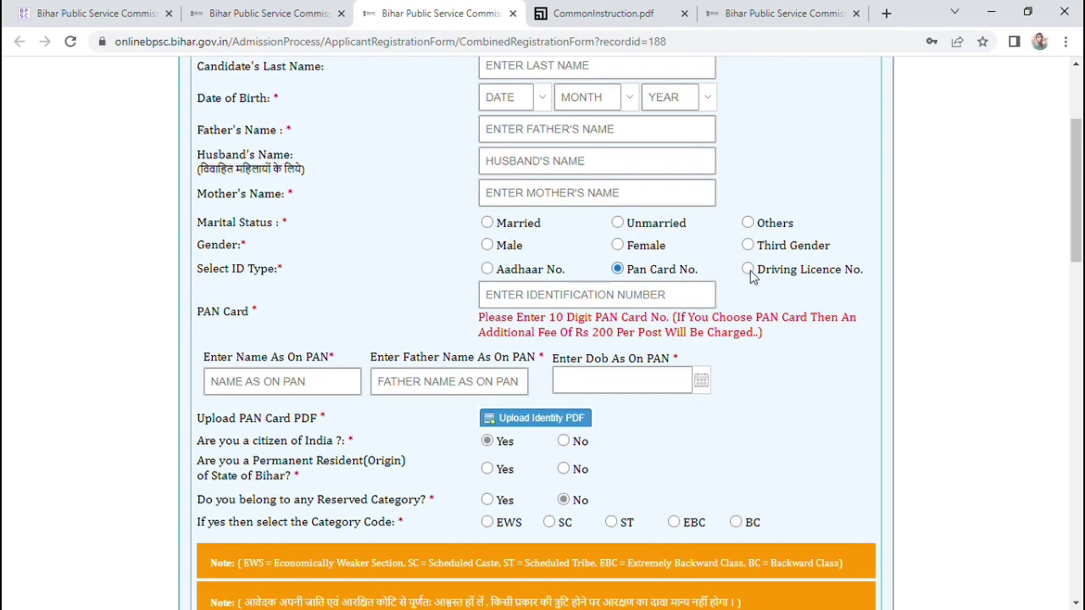
{"action": "left_click", "coordinate": [747, 270]}
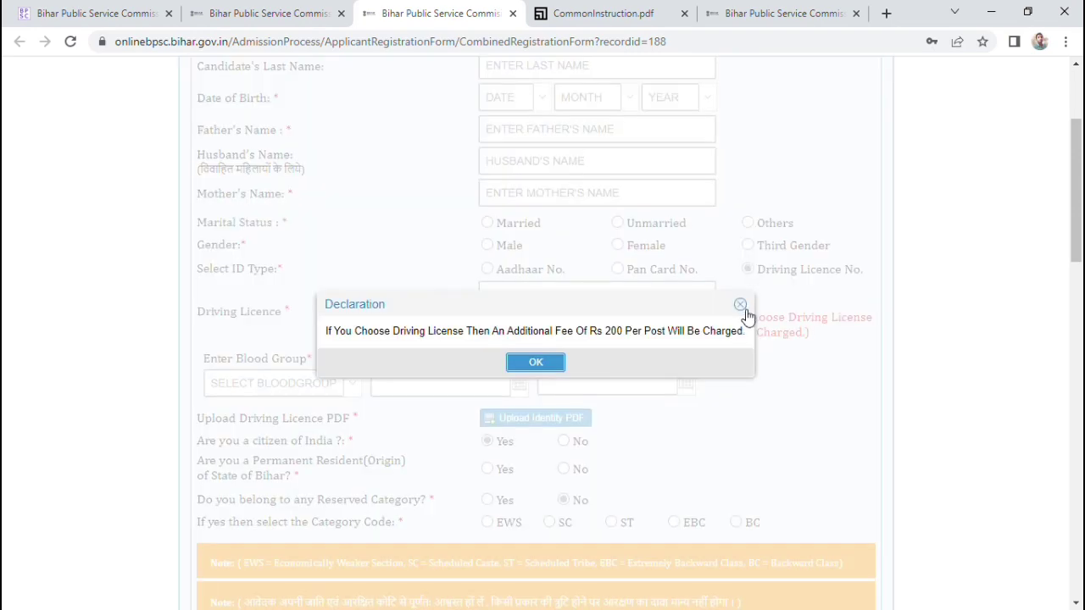
{"action": "left_click", "coordinate": [743, 306]}
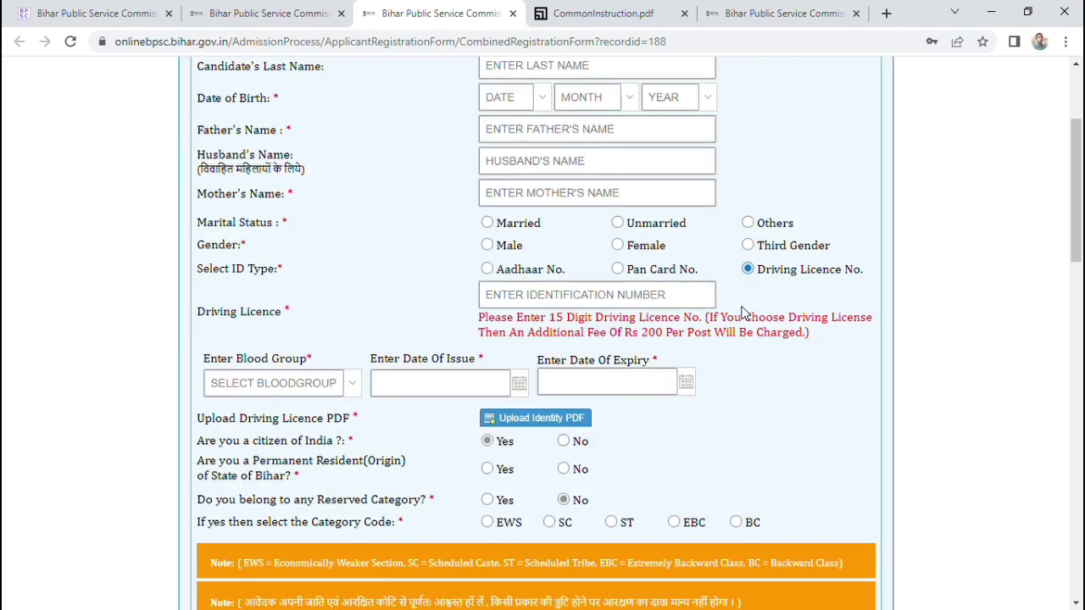
{"action": "left_click", "coordinate": [488, 270]}
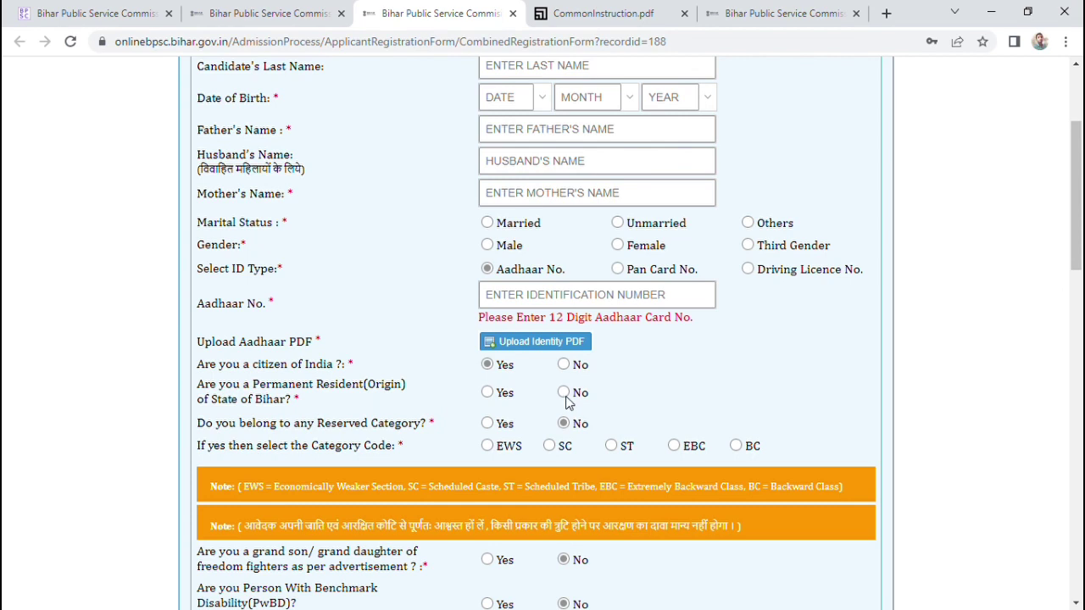
Step: Answer Yes to being a permanent resident of the State of Bihar, leaving the residence certificate number blank
{"action": "left_click", "coordinate": [564, 394]}
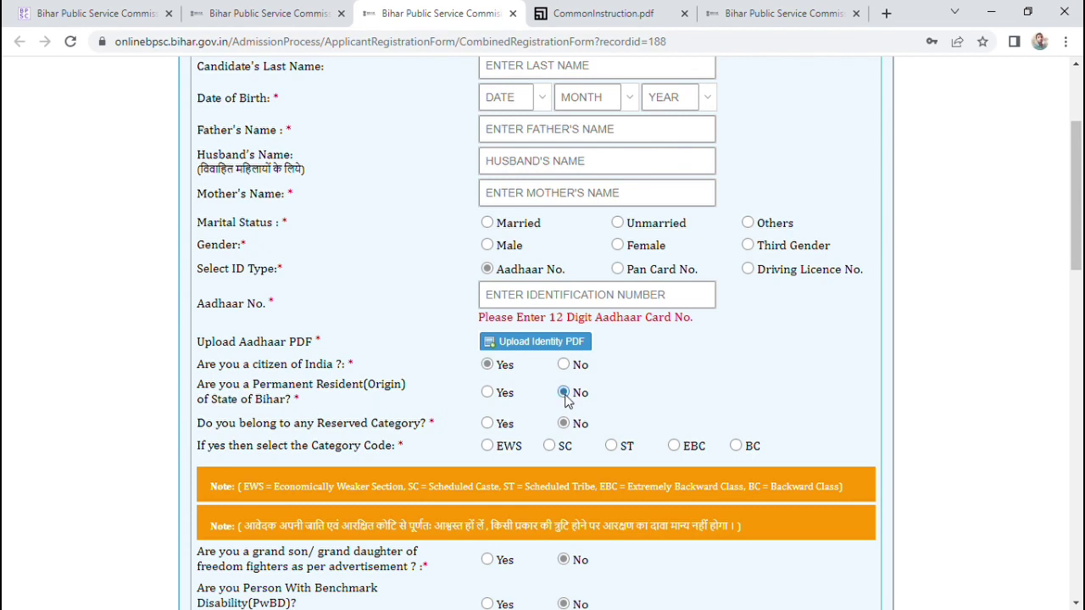
{"action": "left_click", "coordinate": [487, 393]}
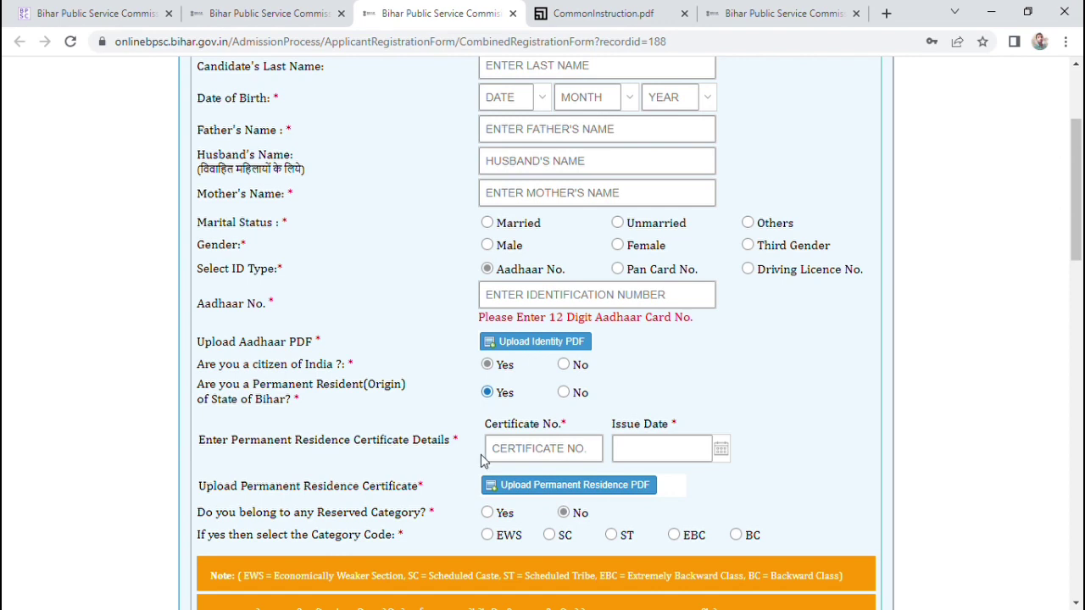
{"action": "left_click", "coordinate": [586, 453]}
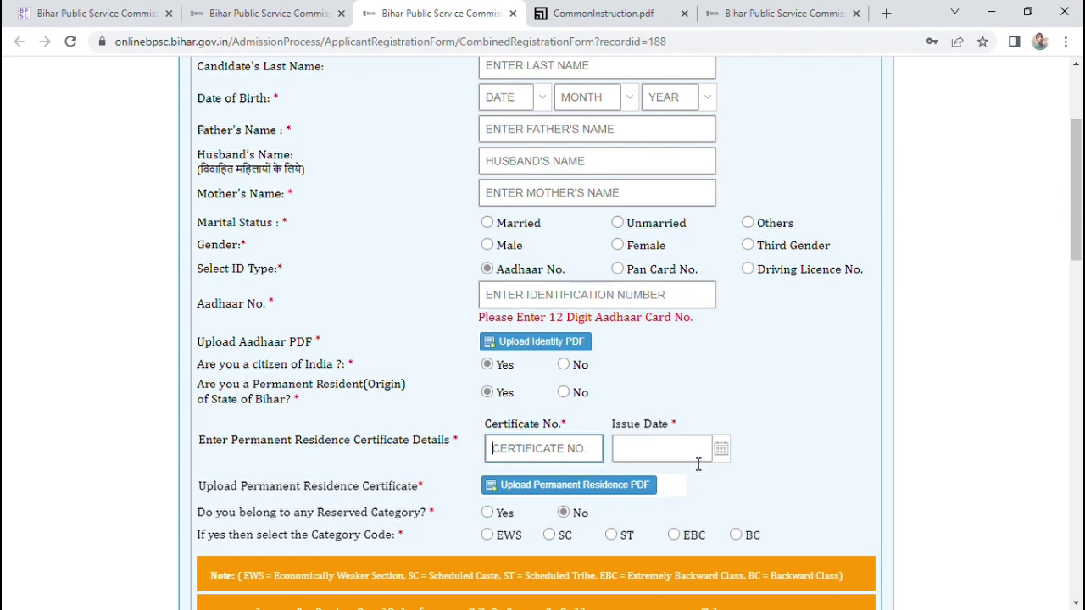
{"action": "left_click", "coordinate": [906, 433]}
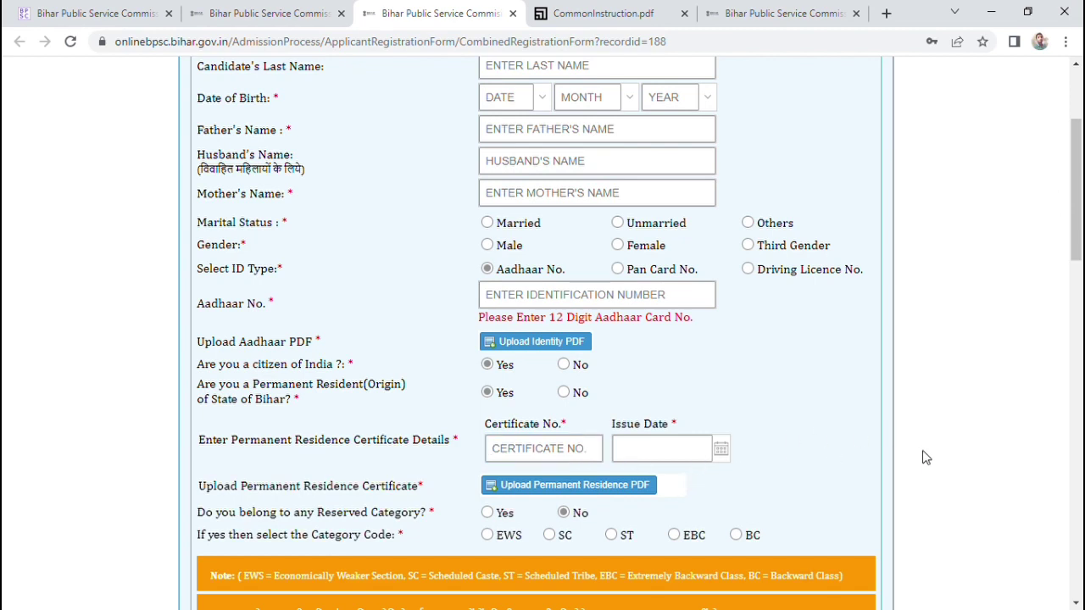
Step: Declare membership of a reserved category with code EWS and view the available caste names without choosing one
{"action": "scroll", "coordinate": [924, 456], "scroll_direction": "down", "scroll_amount": 1}
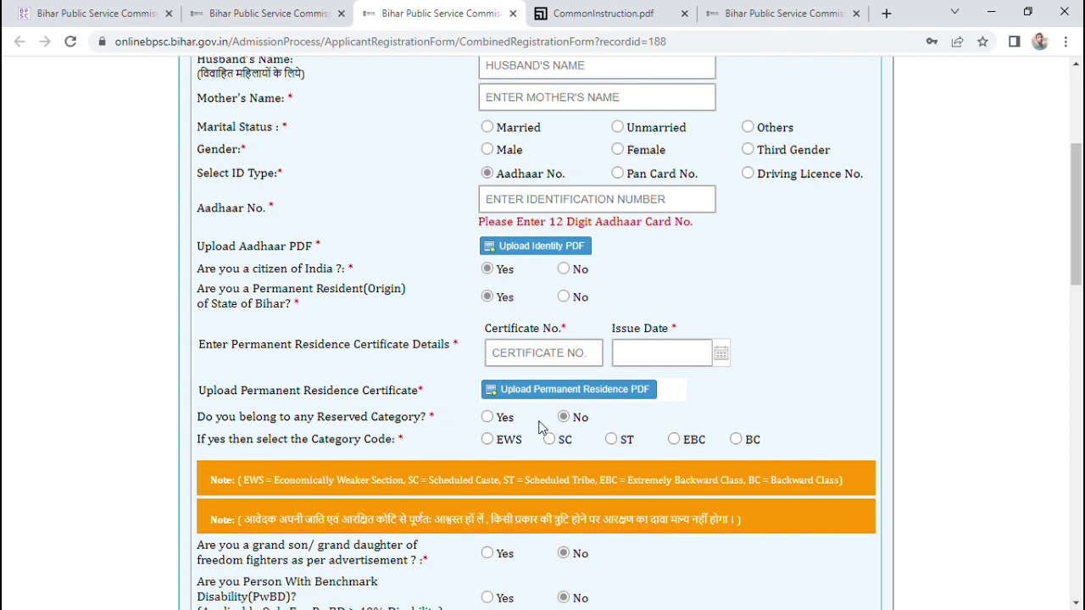
{"action": "left_click", "coordinate": [488, 417]}
{"action": "left_click", "coordinate": [487, 440]}
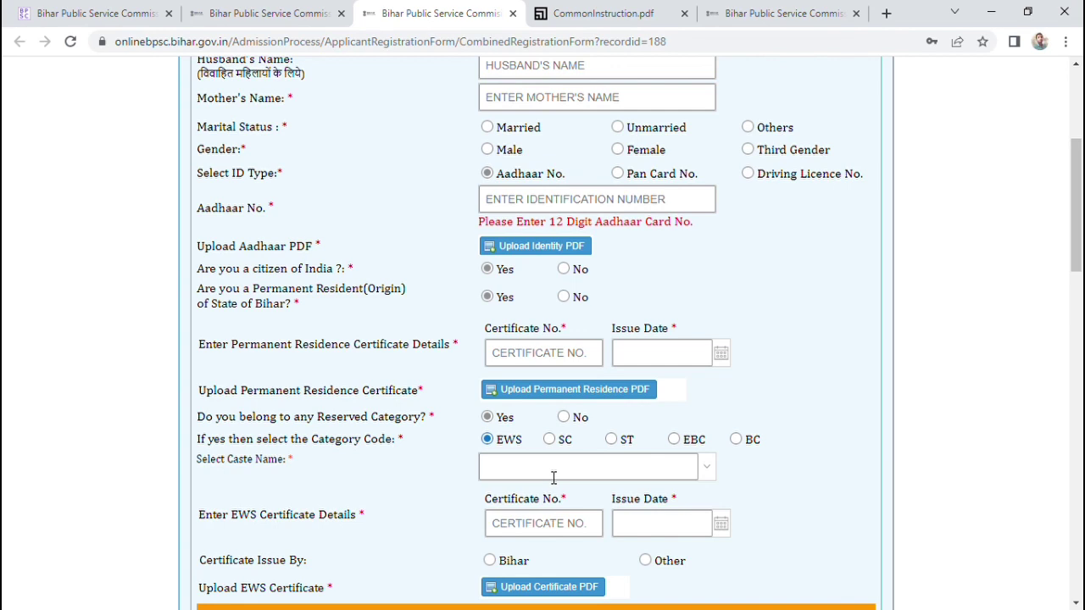
{"action": "left_click", "coordinate": [705, 472]}
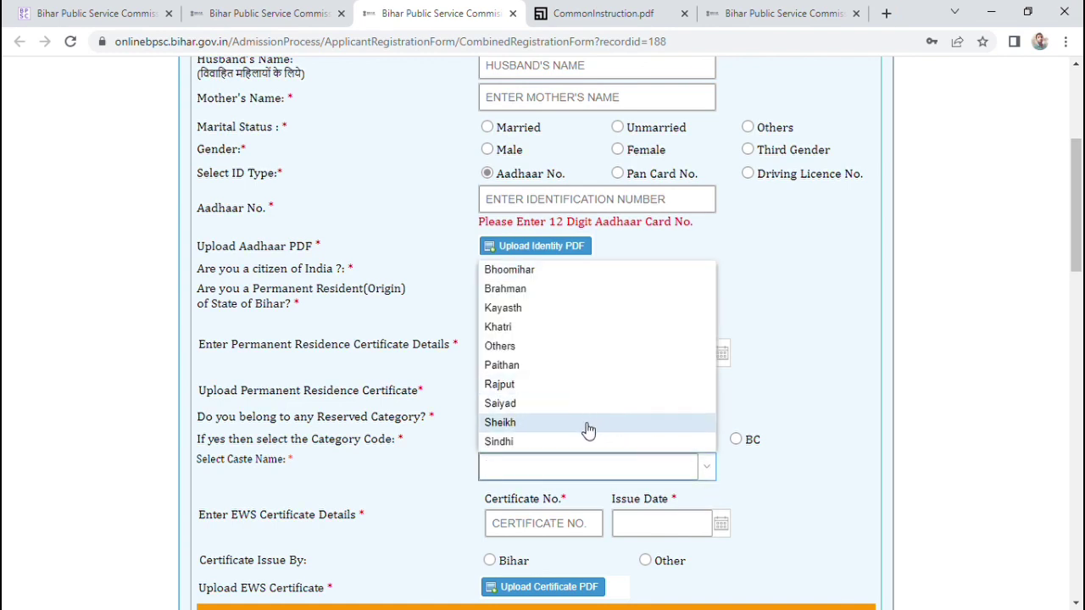
{"action": "left_click", "coordinate": [784, 453]}
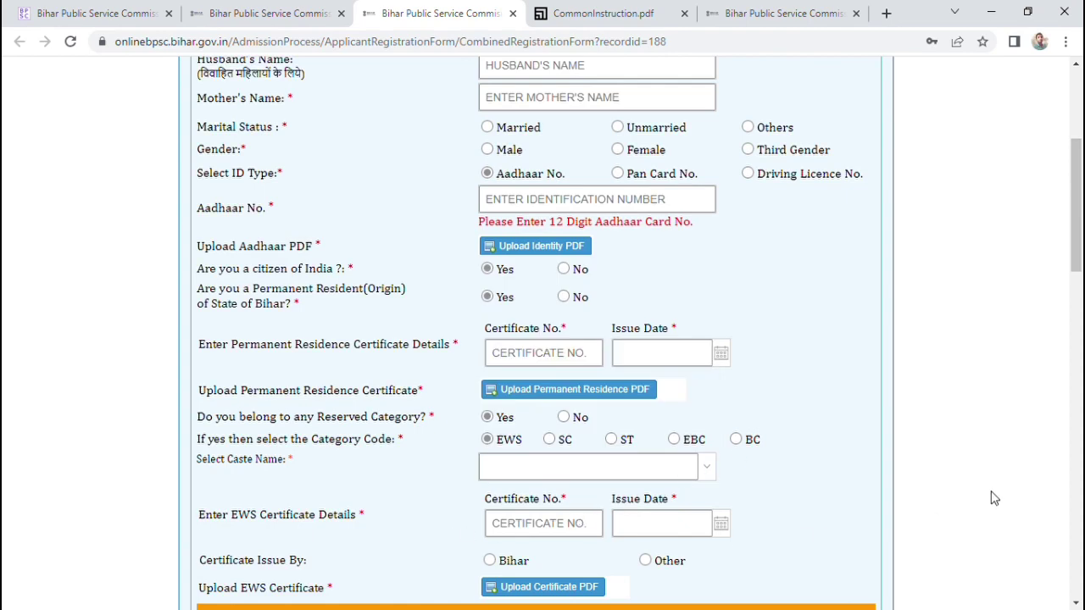
Step: Answer Yes to being a grandson or granddaughter of freedom fighters
{"action": "scroll", "coordinate": [993, 497], "scroll_direction": "down", "scroll_amount": 1}
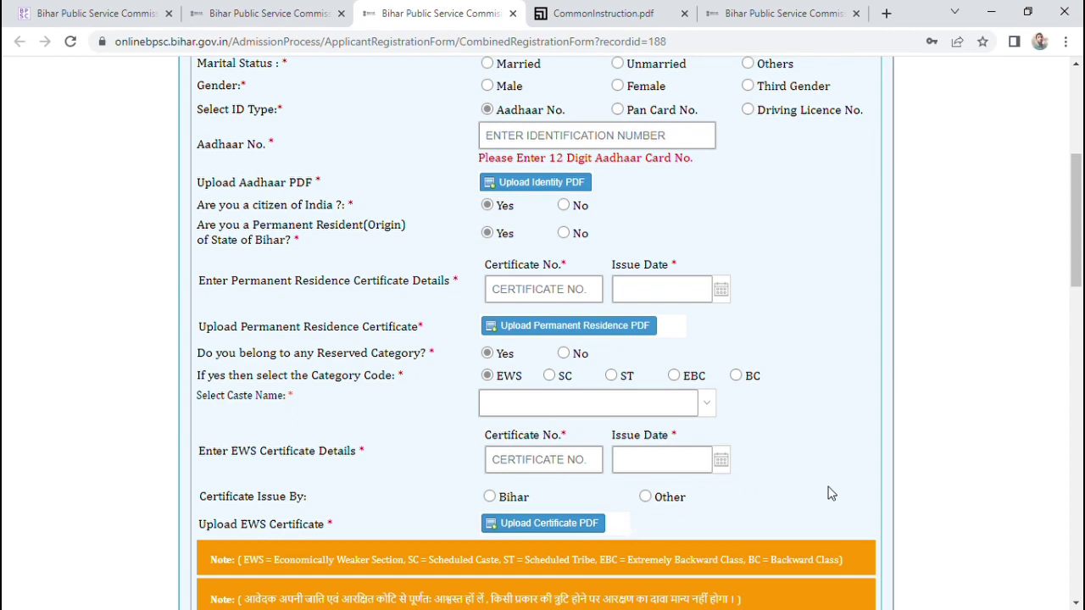
{"action": "scroll", "coordinate": [943, 467], "scroll_direction": "down", "scroll_amount": 3}
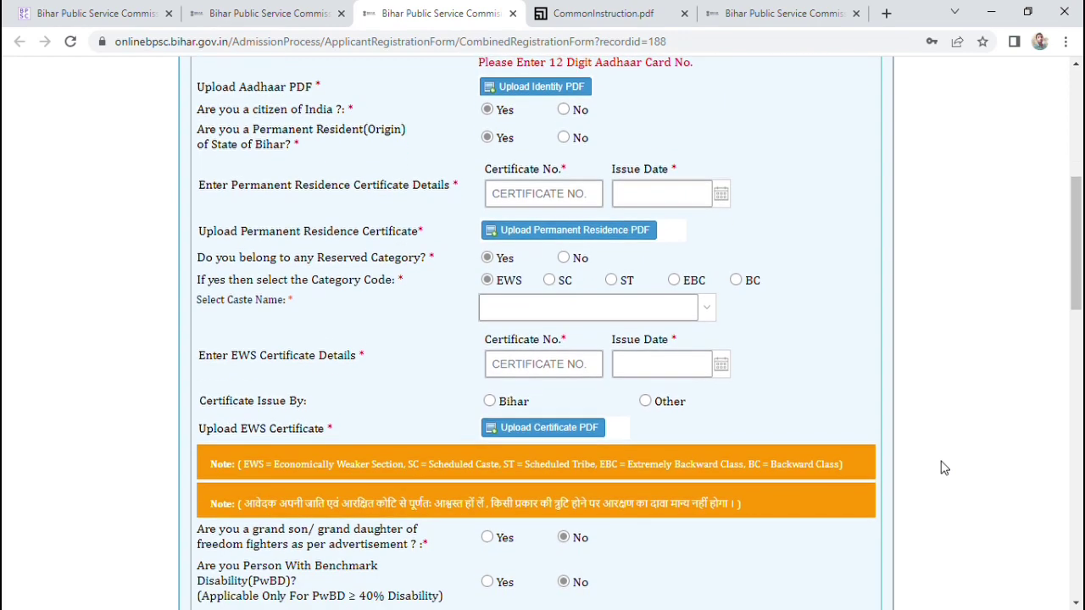
{"action": "scroll", "coordinate": [943, 468], "scroll_direction": "down", "scroll_amount": 2}
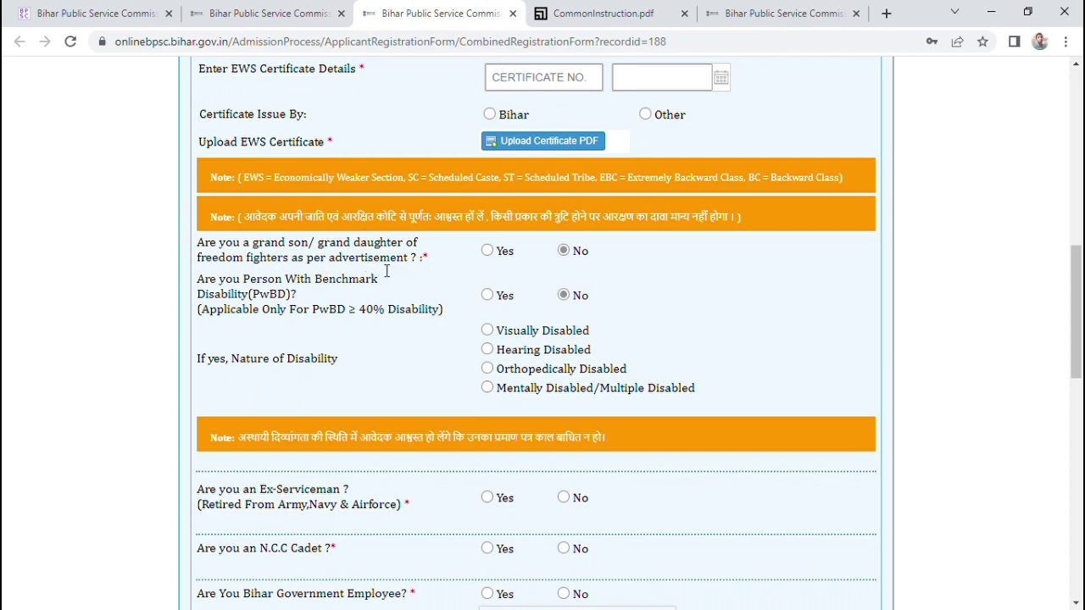
{"action": "left_click", "coordinate": [487, 250]}
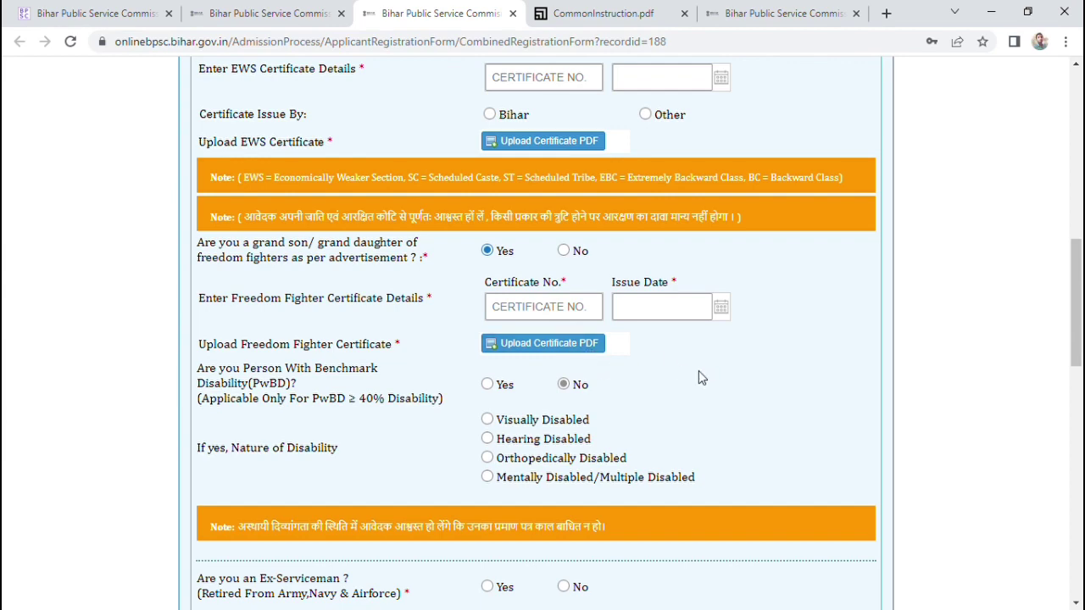
Step: Answer Yes to being a Person With Benchmark Disability and dismiss the re-examination declaration
{"action": "scroll", "coordinate": [928, 343], "scroll_direction": "down", "scroll_amount": 1}
{"action": "scroll", "coordinate": [928, 343], "scroll_direction": "down", "scroll_amount": 2}
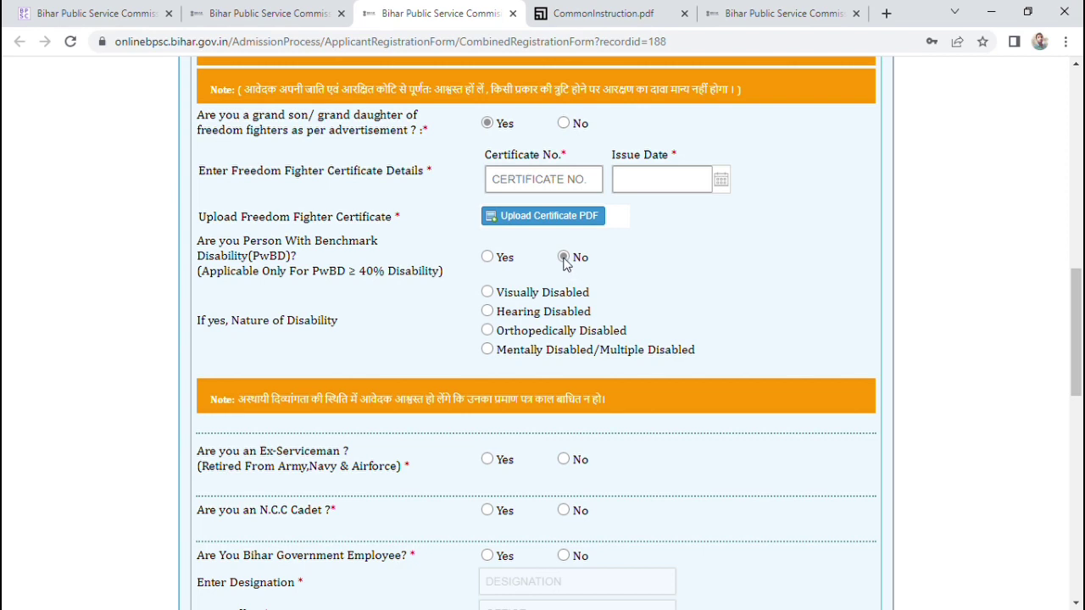
{"action": "left_click", "coordinate": [487, 258]}
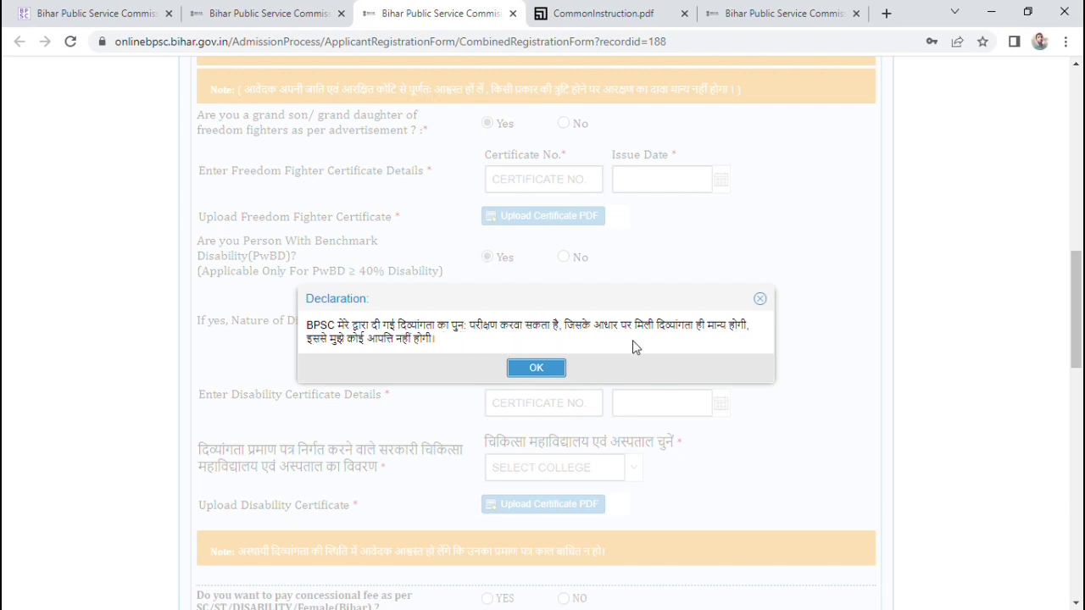
{"action": "left_click", "coordinate": [760, 300]}
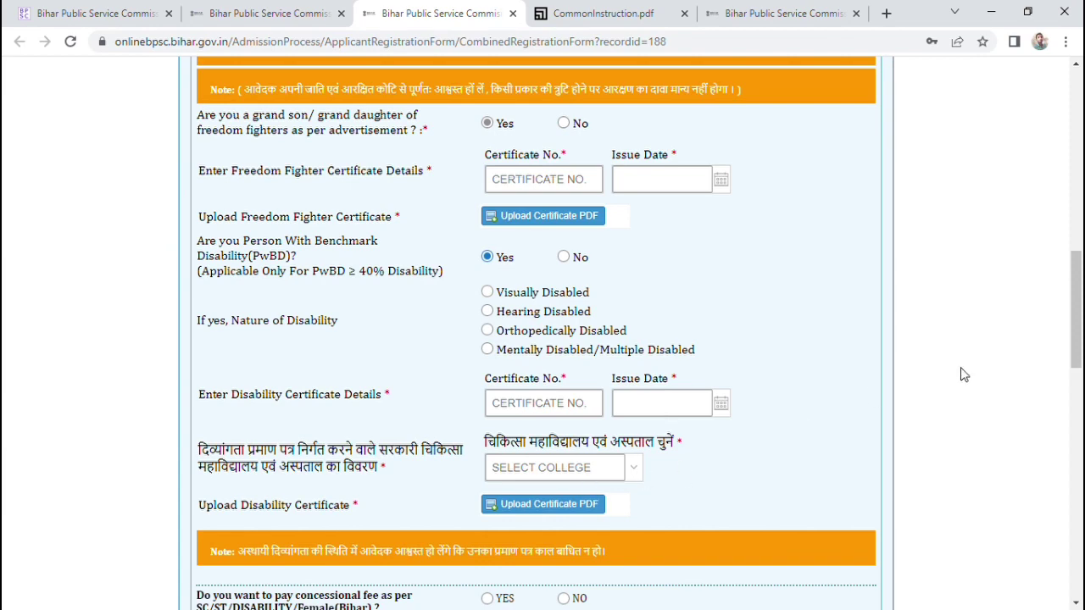
Step: View the medical colleges and hospitals offered as issuers of the disability certificate without selecting one
{"action": "scroll", "coordinate": [963, 375], "scroll_direction": "down", "scroll_amount": 3}
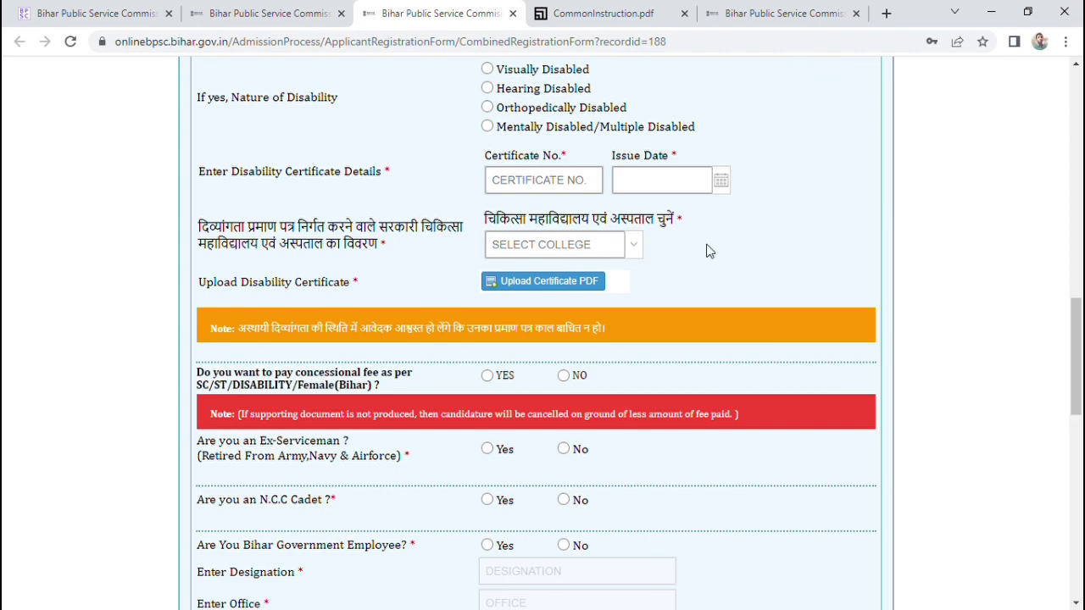
{"action": "left_click", "coordinate": [642, 252]}
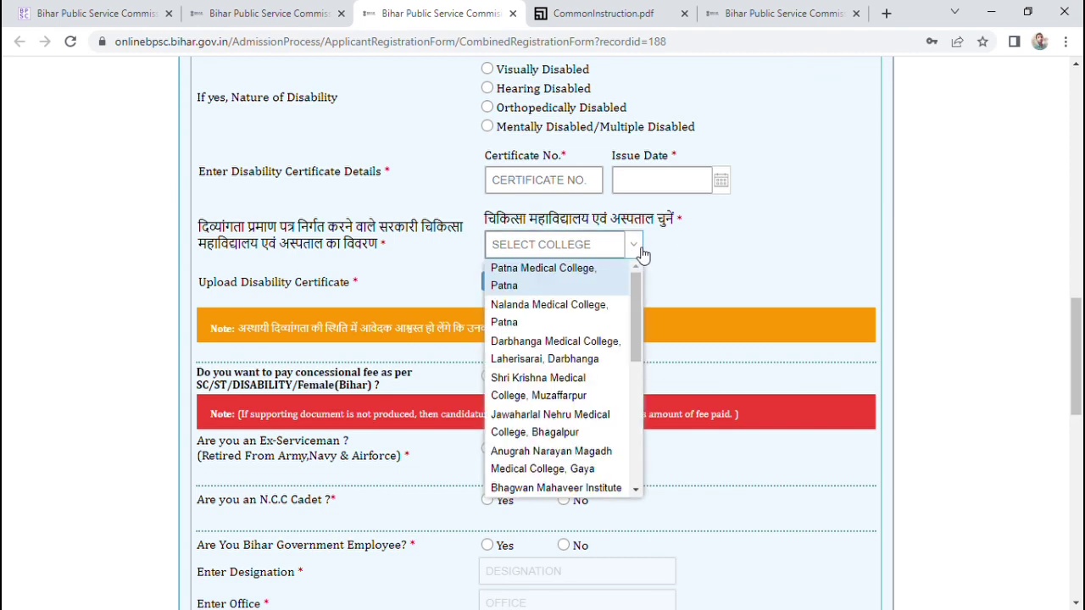
{"action": "left_click", "coordinate": [642, 251]}
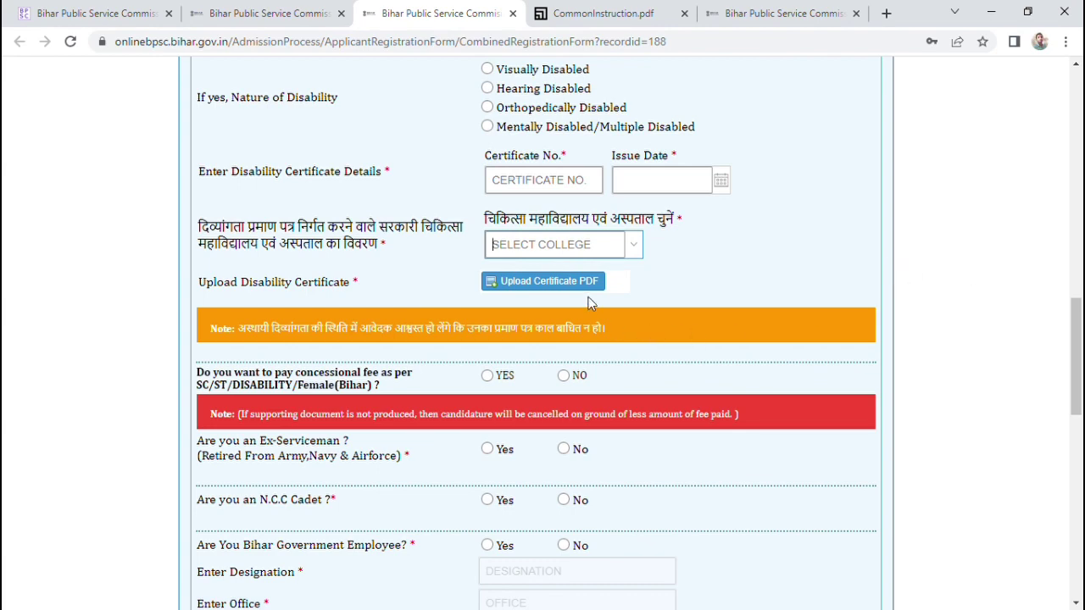
{"action": "left_click", "coordinate": [958, 390]}
Step: Answer Yes to the Ex-Serviceman question
{"action": "scroll", "coordinate": [958, 390], "scroll_direction": "down", "scroll_amount": 3}
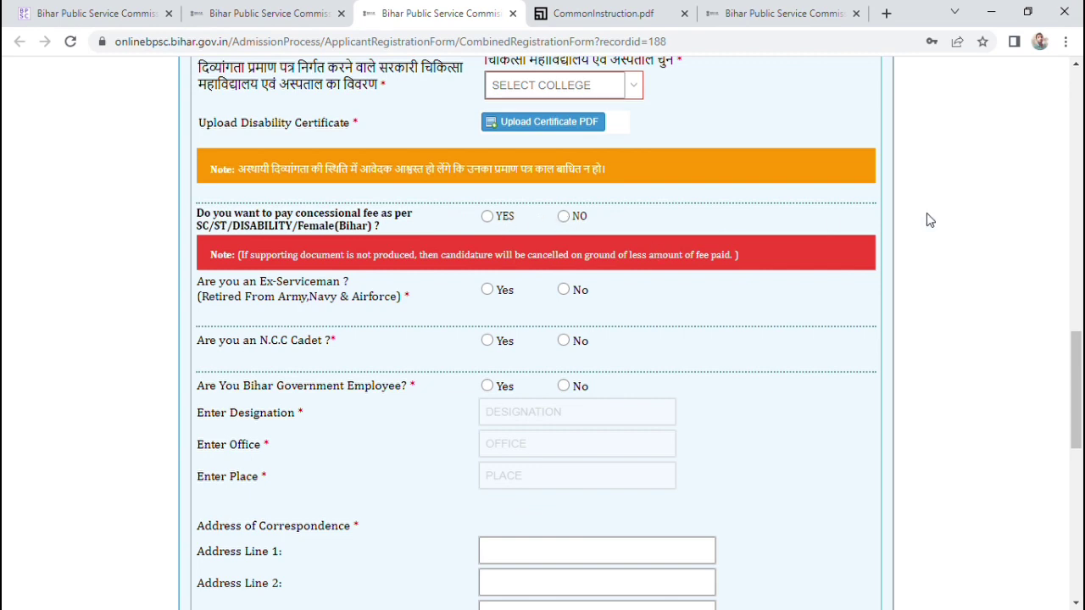
{"action": "scroll", "coordinate": [926, 221], "scroll_direction": "down", "scroll_amount": 2}
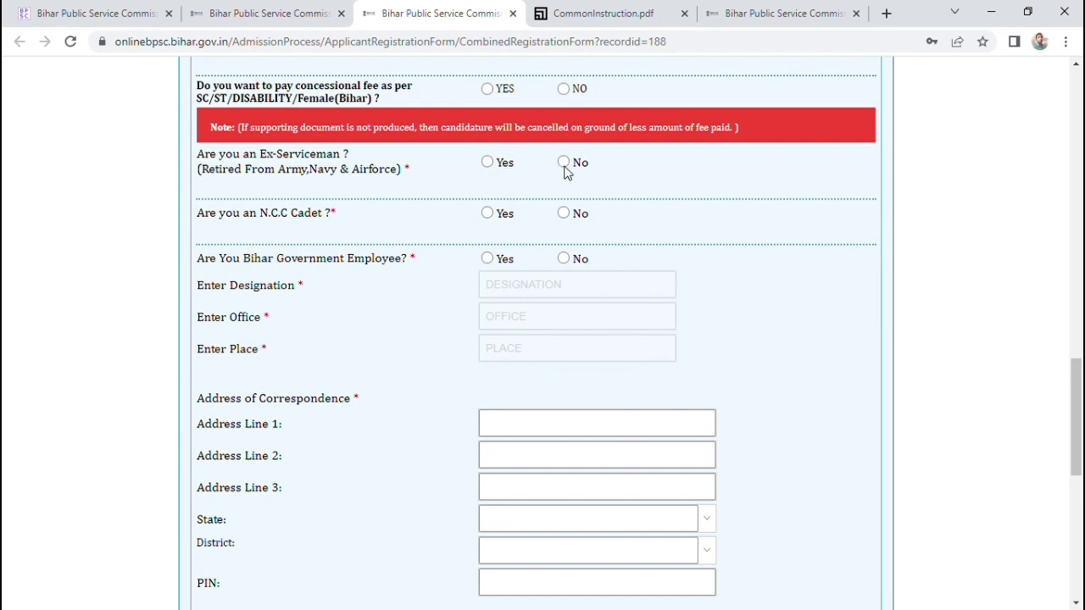
{"action": "left_click", "coordinate": [489, 165]}
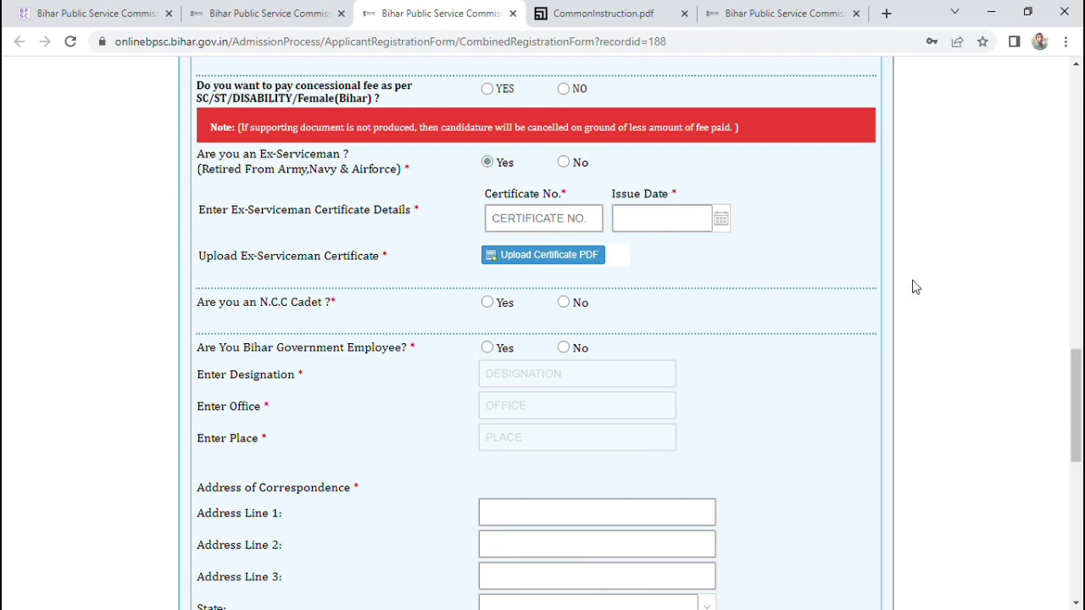
Step: Answer the N.C.C Cadet question with No, and change the answer to Yes
{"action": "scroll", "coordinate": [913, 281], "scroll_direction": "down", "scroll_amount": 1}
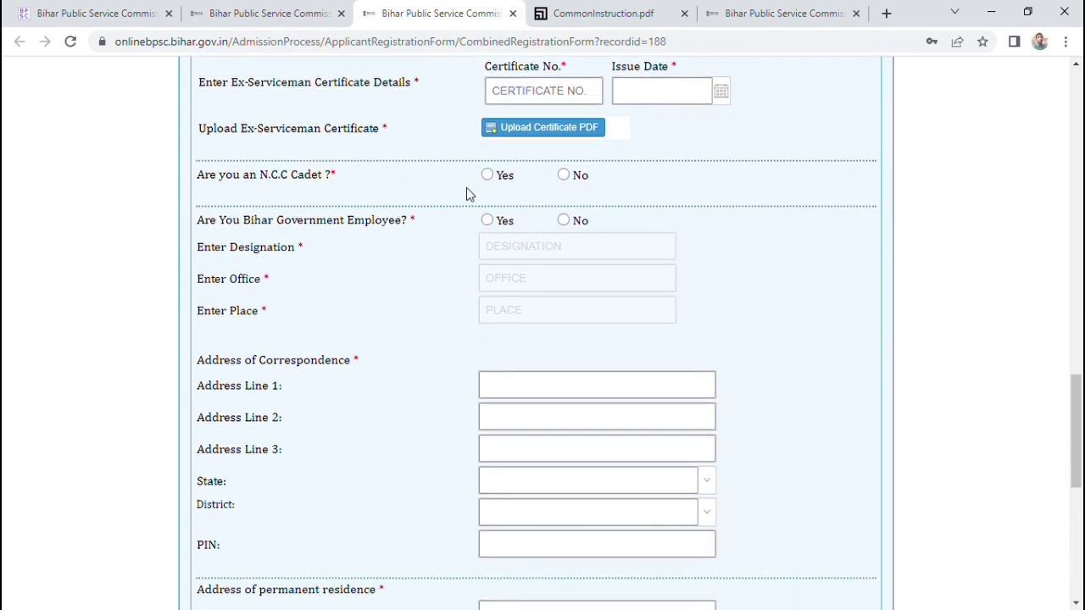
{"action": "left_click", "coordinate": [565, 180]}
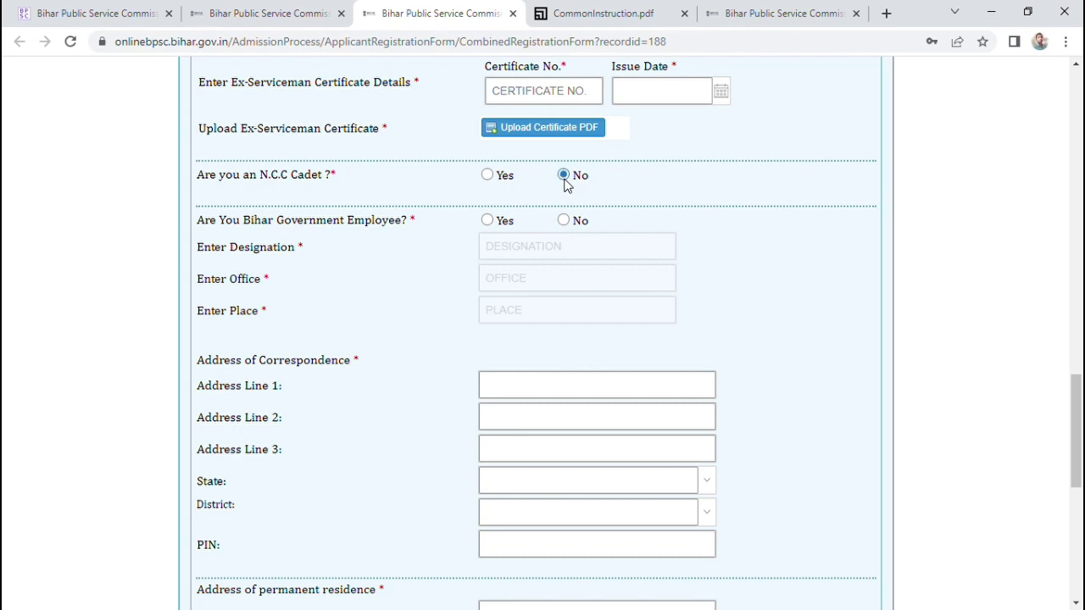
{"action": "left_click", "coordinate": [488, 180]}
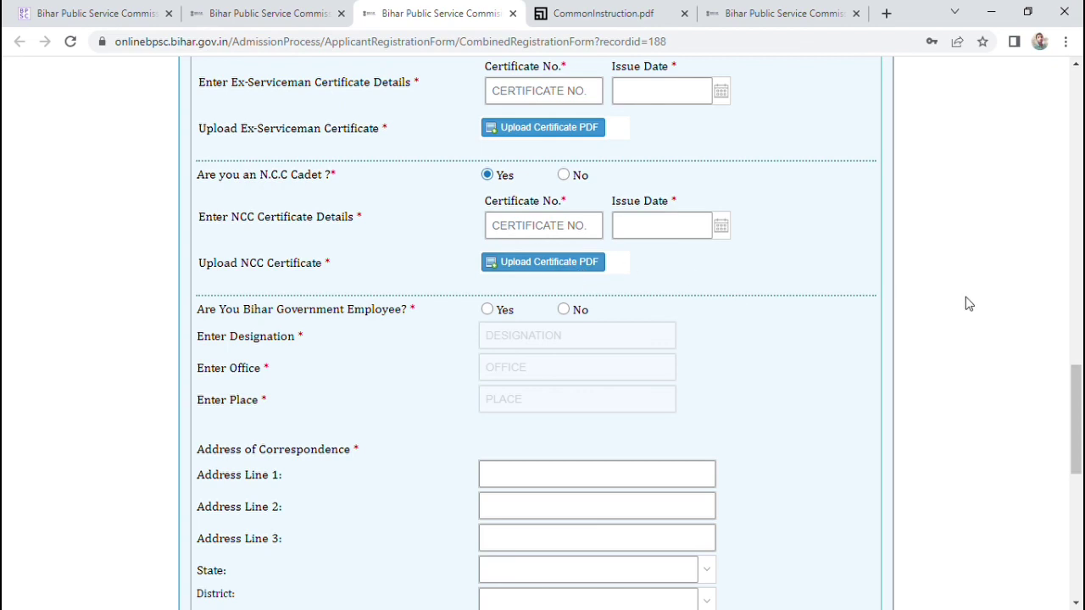
Step: Answer No to the Bihar Government Employee question
{"action": "scroll", "coordinate": [968, 304], "scroll_direction": "down", "scroll_amount": 2}
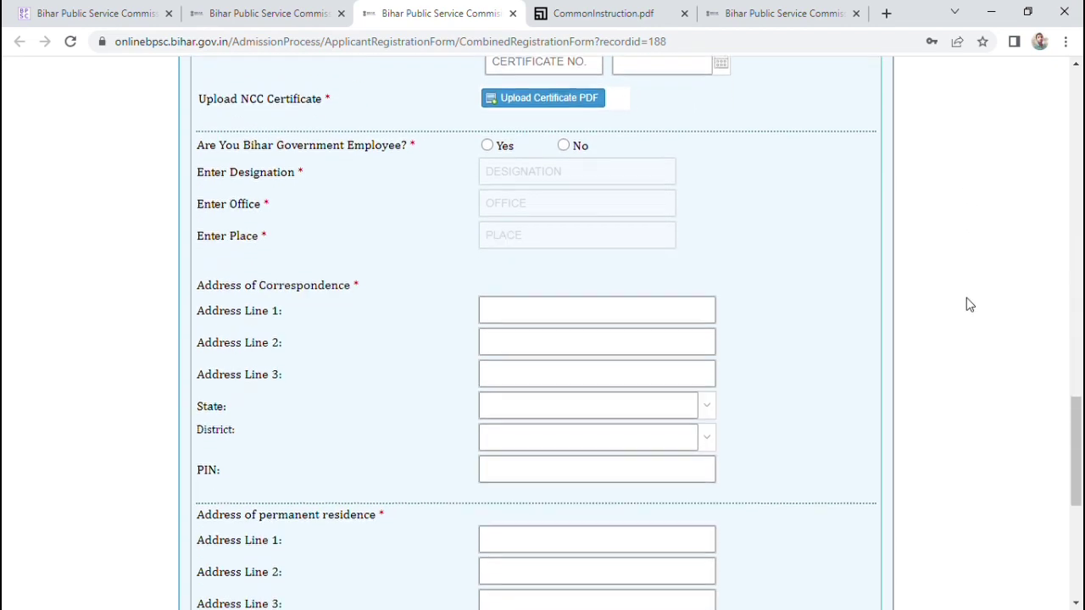
{"action": "scroll", "coordinate": [968, 303], "scroll_direction": "down", "scroll_amount": 1}
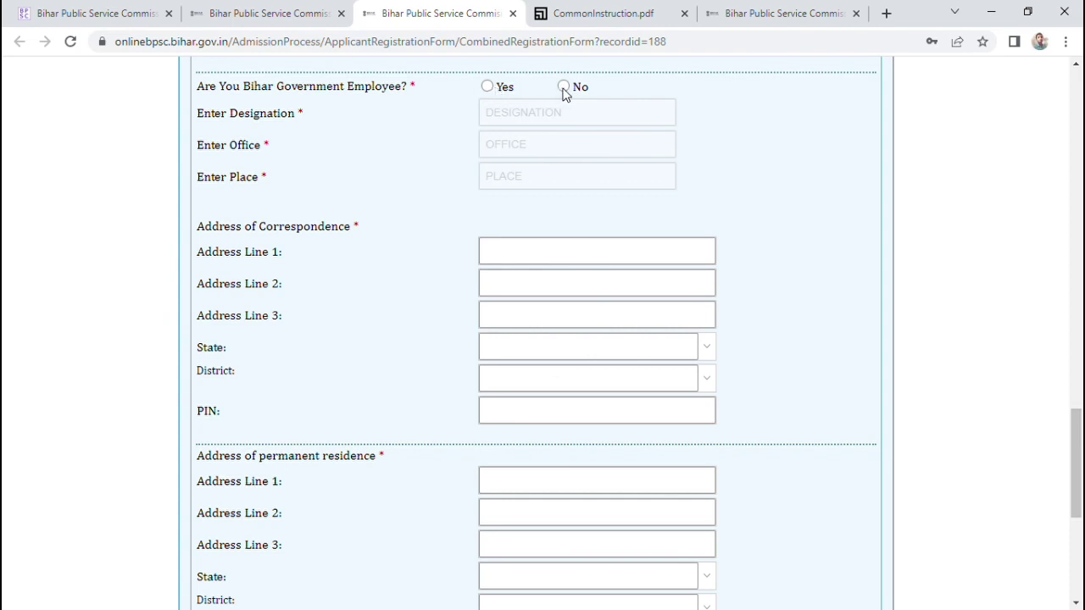
{"action": "left_click", "coordinate": [488, 87]}
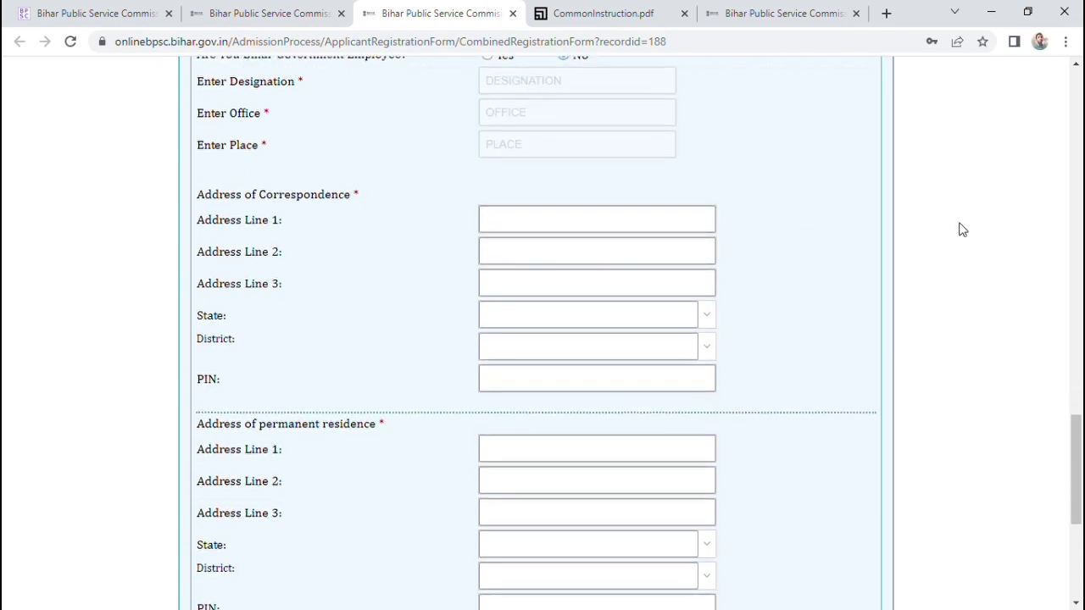
Step: Try the No answer to the essential qualification question, and restore the answer to Yes
{"action": "scroll", "coordinate": [1062, 231], "scroll_direction": "down", "scroll_amount": 1}
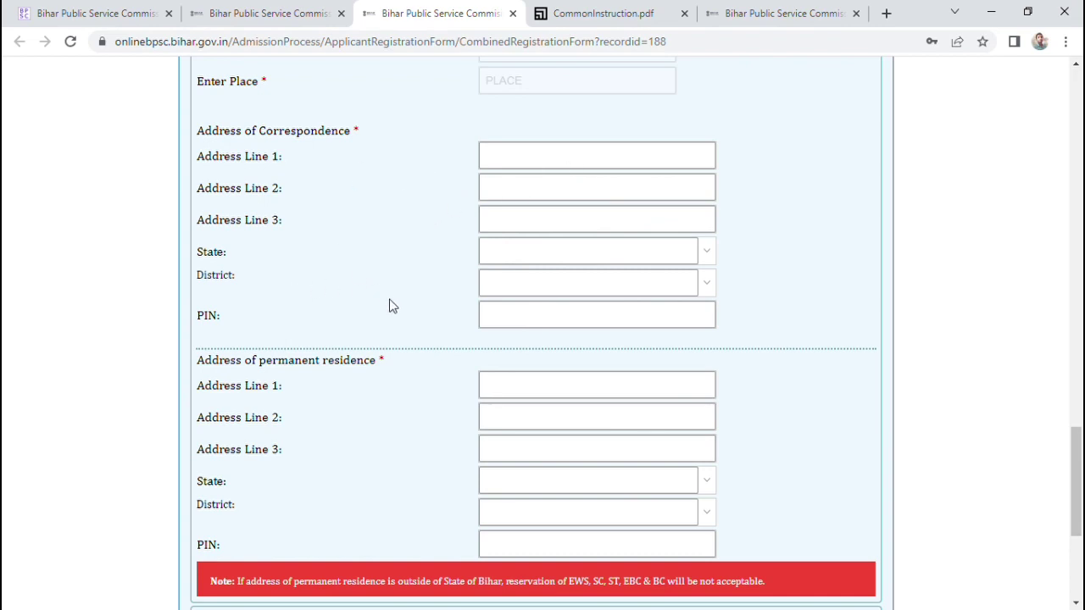
{"action": "scroll", "coordinate": [401, 302], "scroll_direction": "down", "scroll_amount": 1}
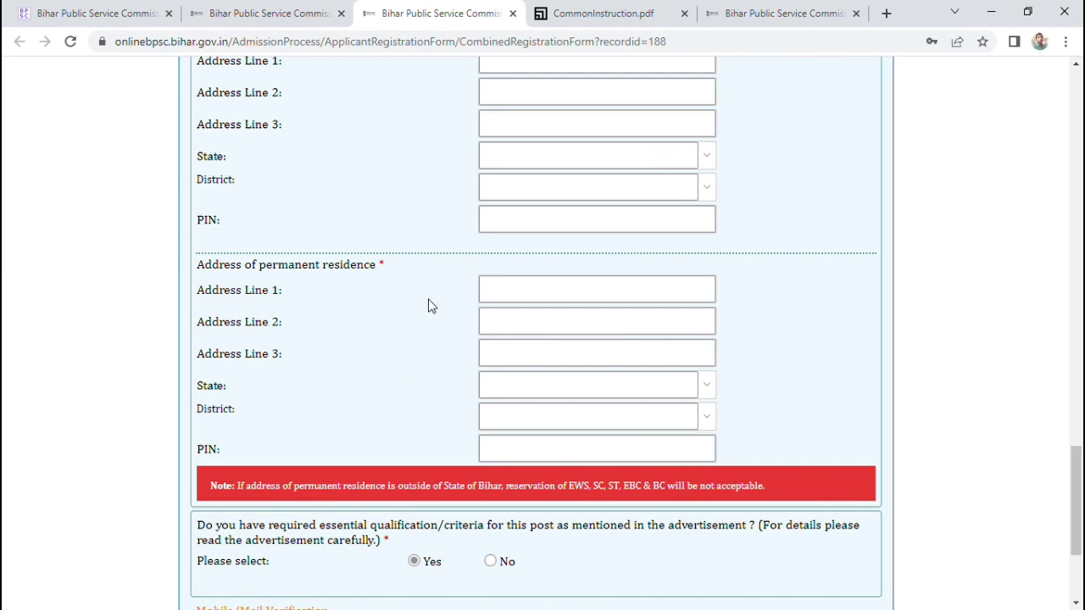
{"action": "scroll", "coordinate": [428, 306], "scroll_direction": "down", "scroll_amount": 3}
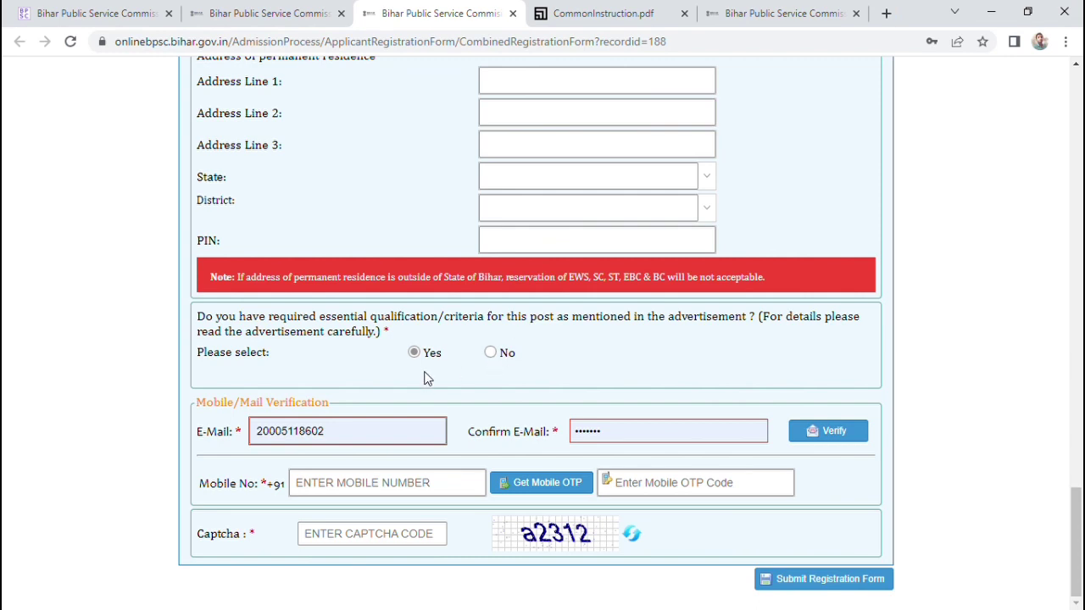
{"action": "left_click", "coordinate": [490, 353]}
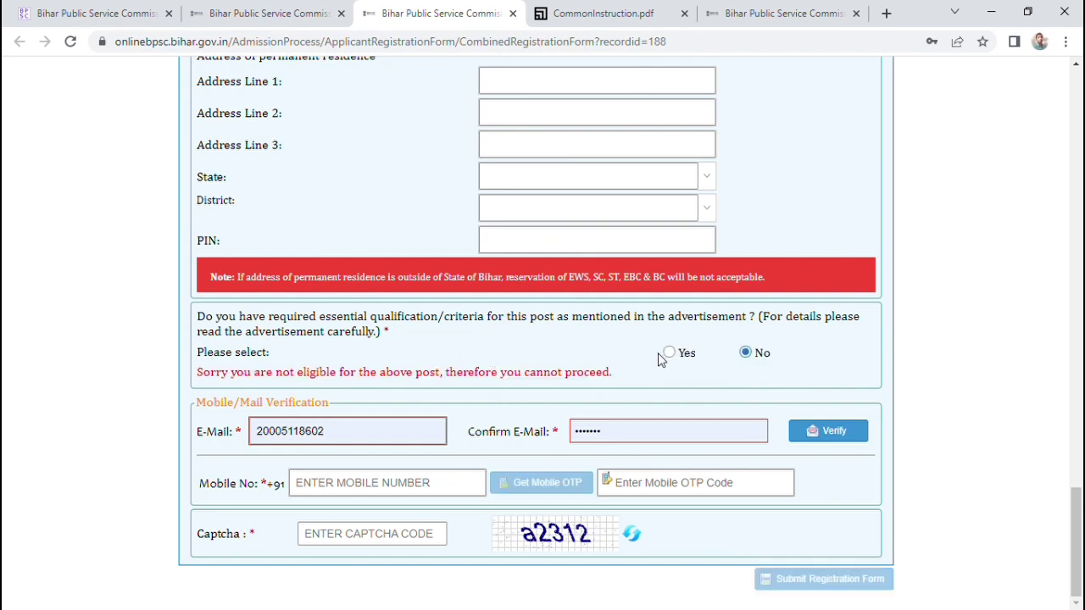
{"action": "left_click", "coordinate": [669, 354]}
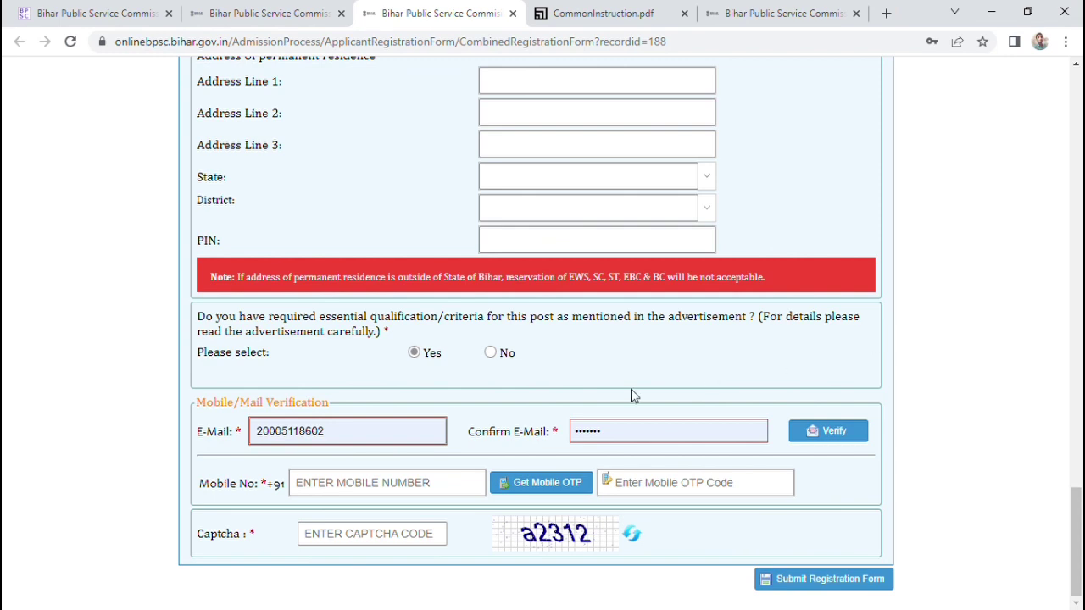
Step: Try to submit the registration form and dismiss the validation message
{"action": "mouse_move", "coordinate": [355, 444]}
{"action": "left_click", "coordinate": [824, 581]}
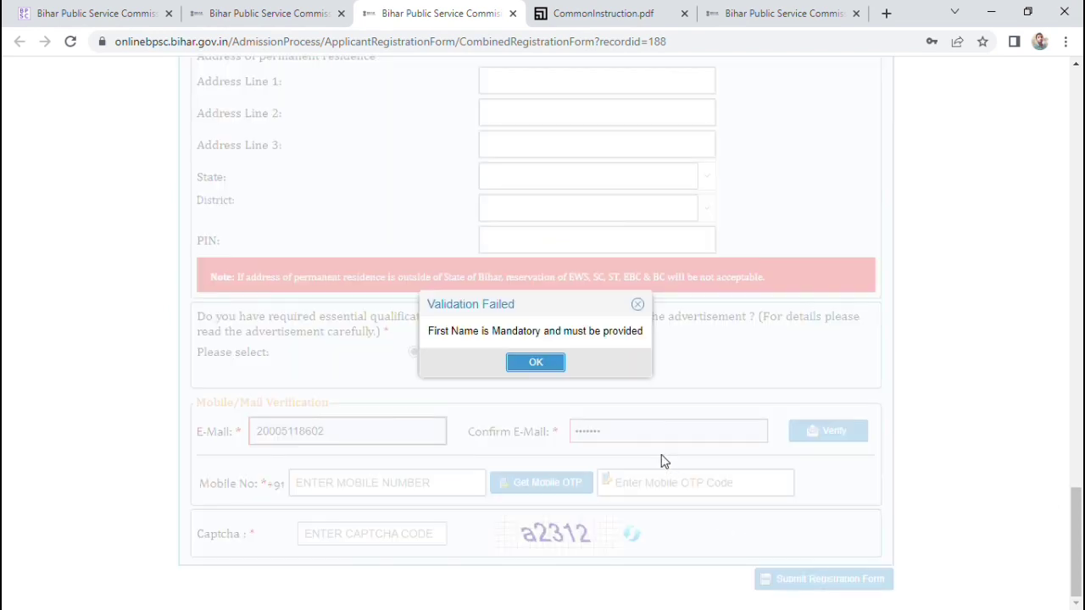
{"action": "left_click", "coordinate": [550, 363]}
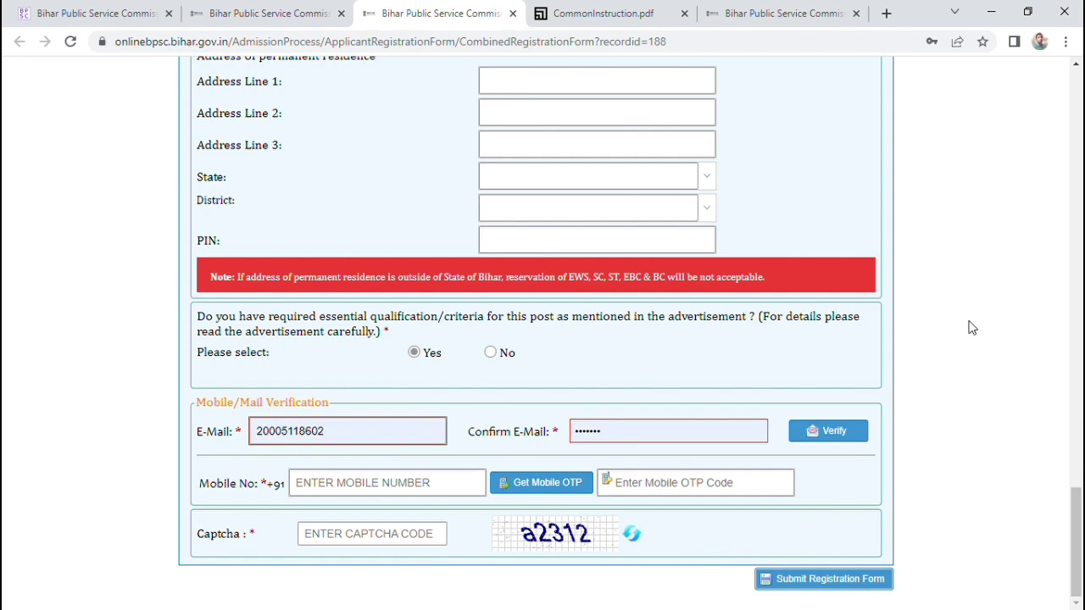
Step: Return to the BPSC Online Application Portal home page and view its login form and live advertisements
{"action": "left_click", "coordinate": [275, 9]}
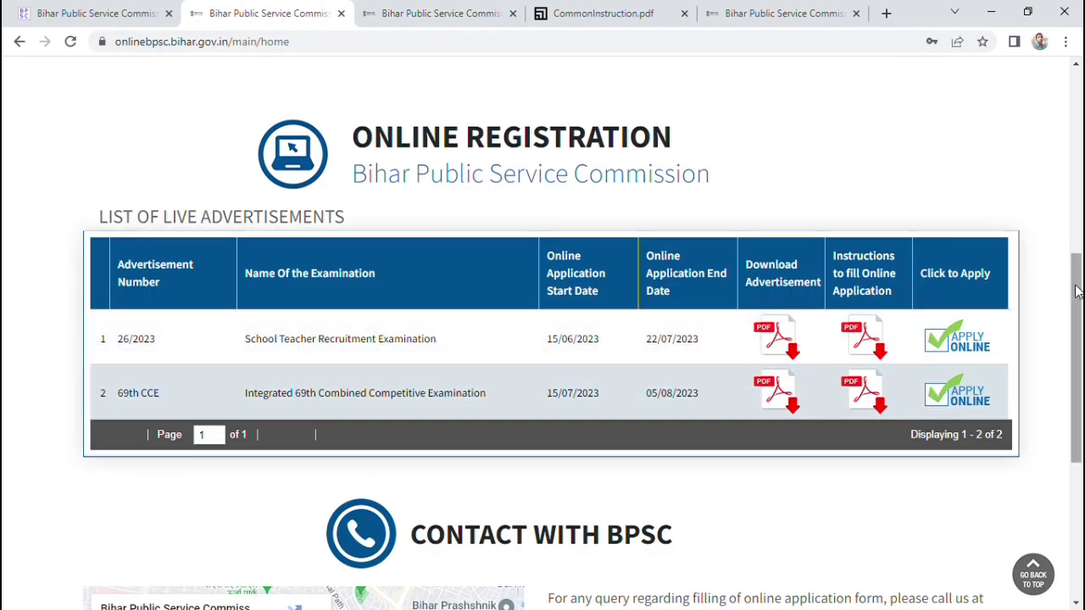
{"action": "left_click_drag", "start_coordinate": [1077, 288], "coordinate": [1079, 185]}
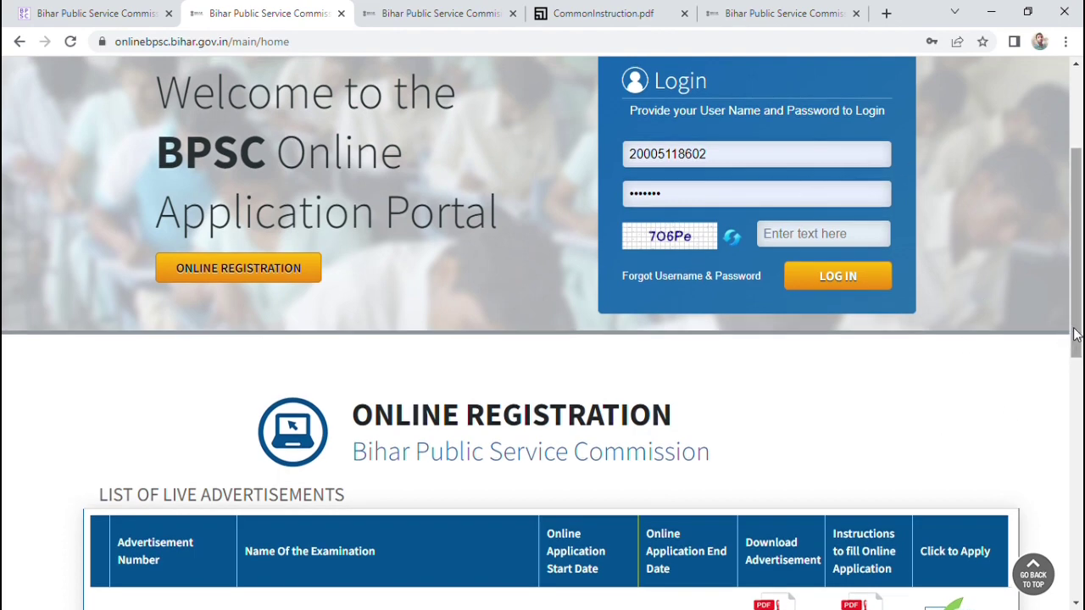
{"action": "left_click_drag", "start_coordinate": [1075, 333], "coordinate": [1077, 375]}
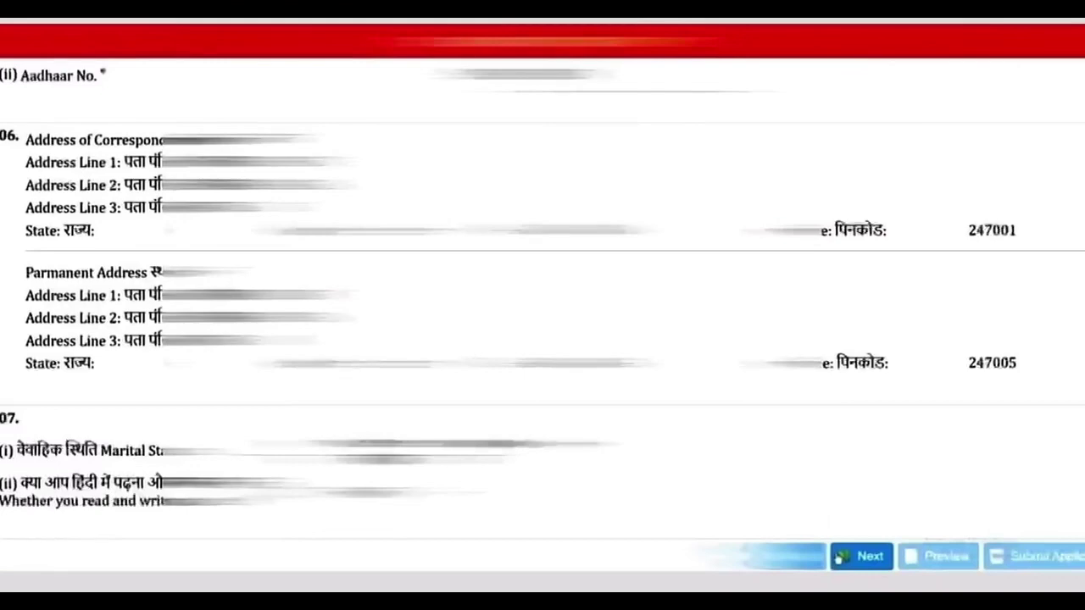
Step: Proceed from the address and marital status details to the post selection and educational qualification section of the 69th CCE application
{"action": "left_click", "coordinate": [860, 557]}
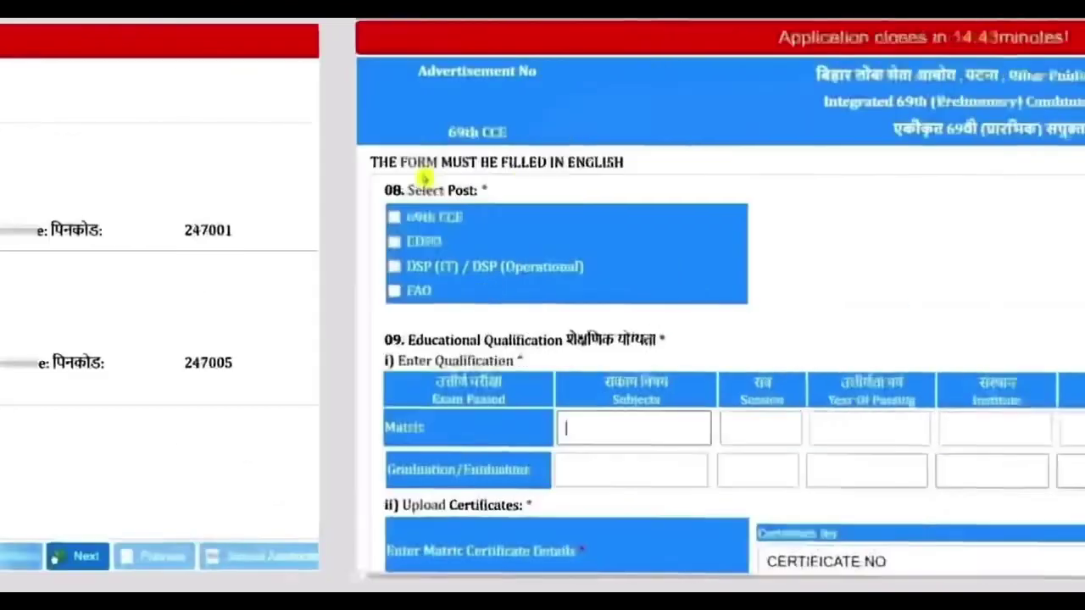